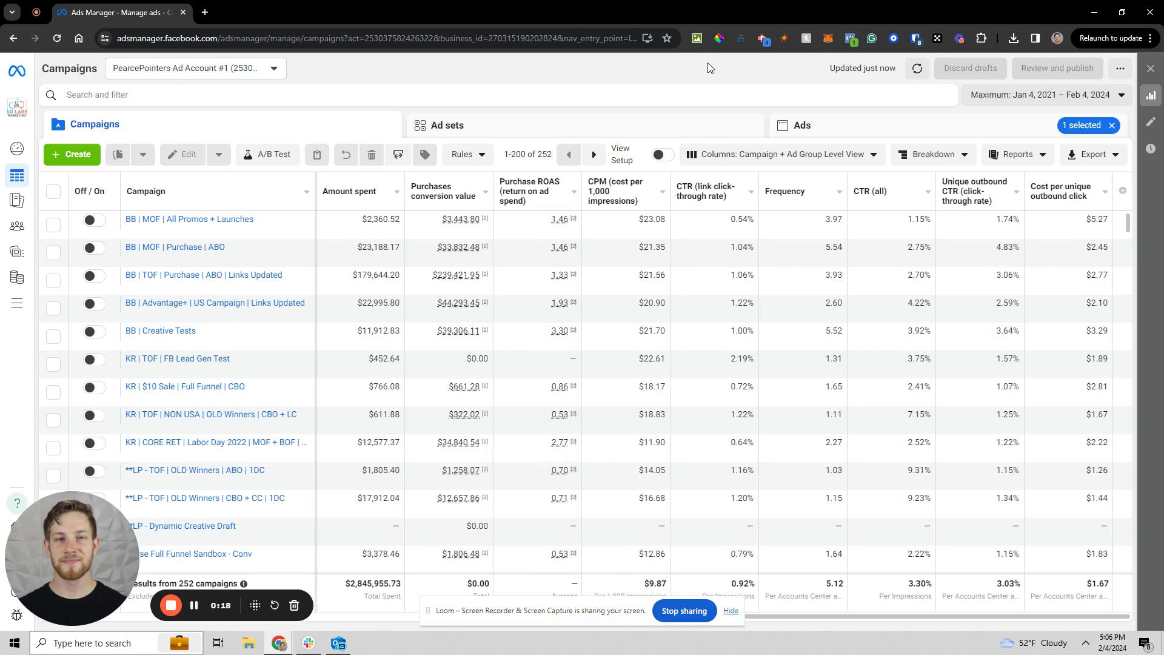
Step: Switch the campaign table's column preset to Creative Optimization View
click(729, 611)
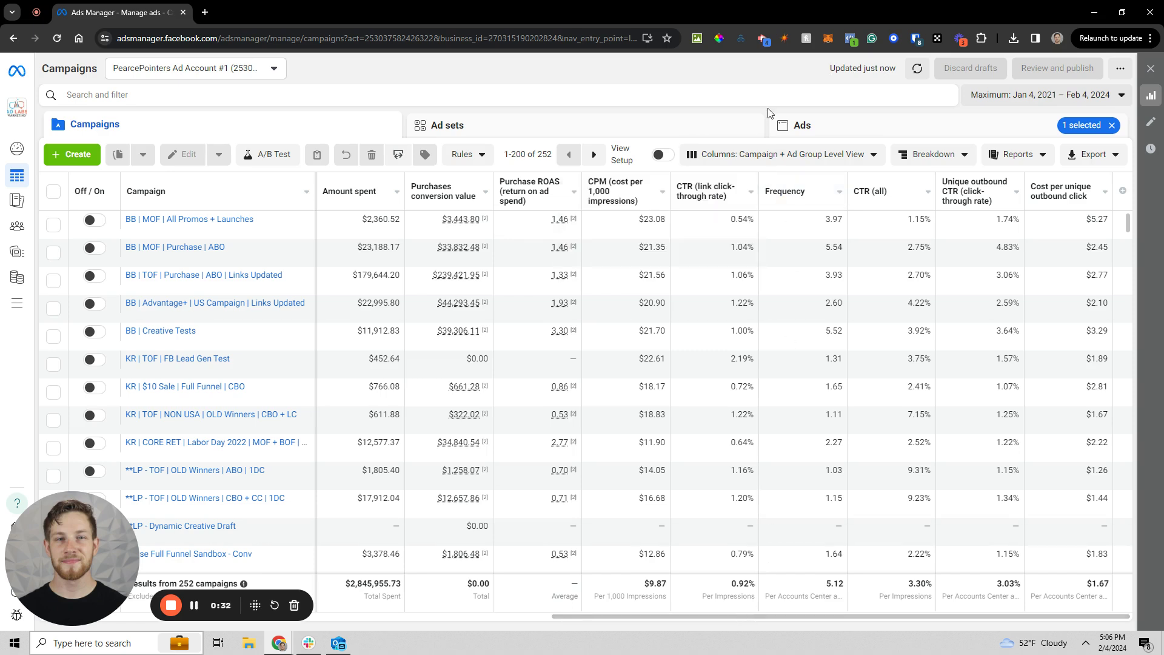
click(850, 160)
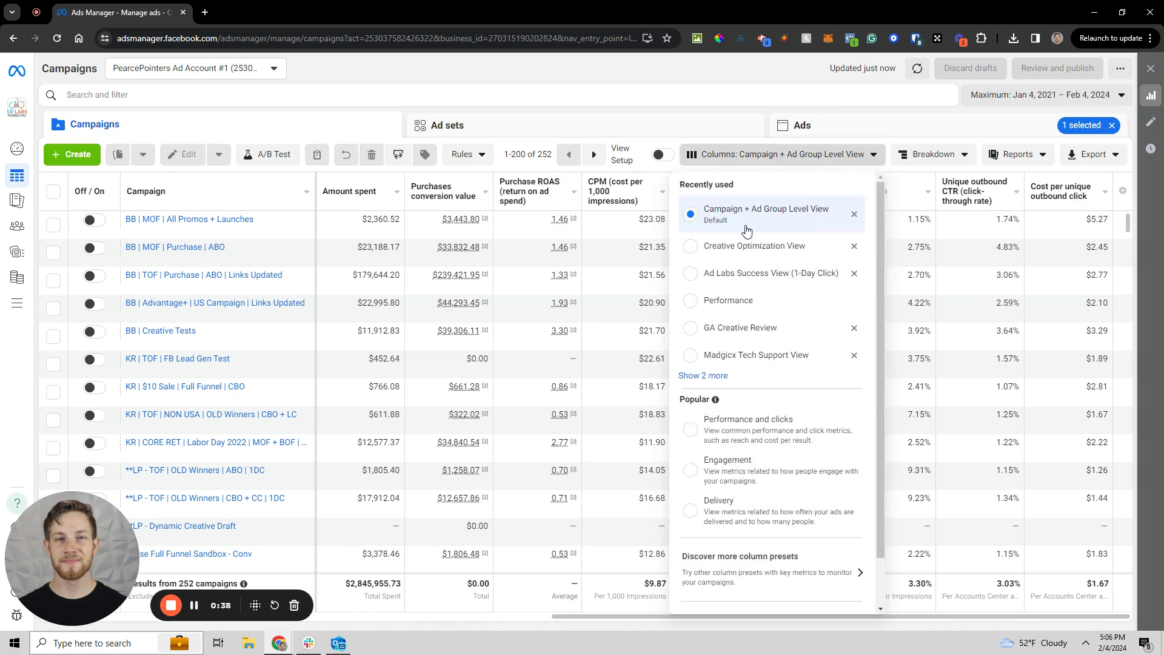
click(756, 257)
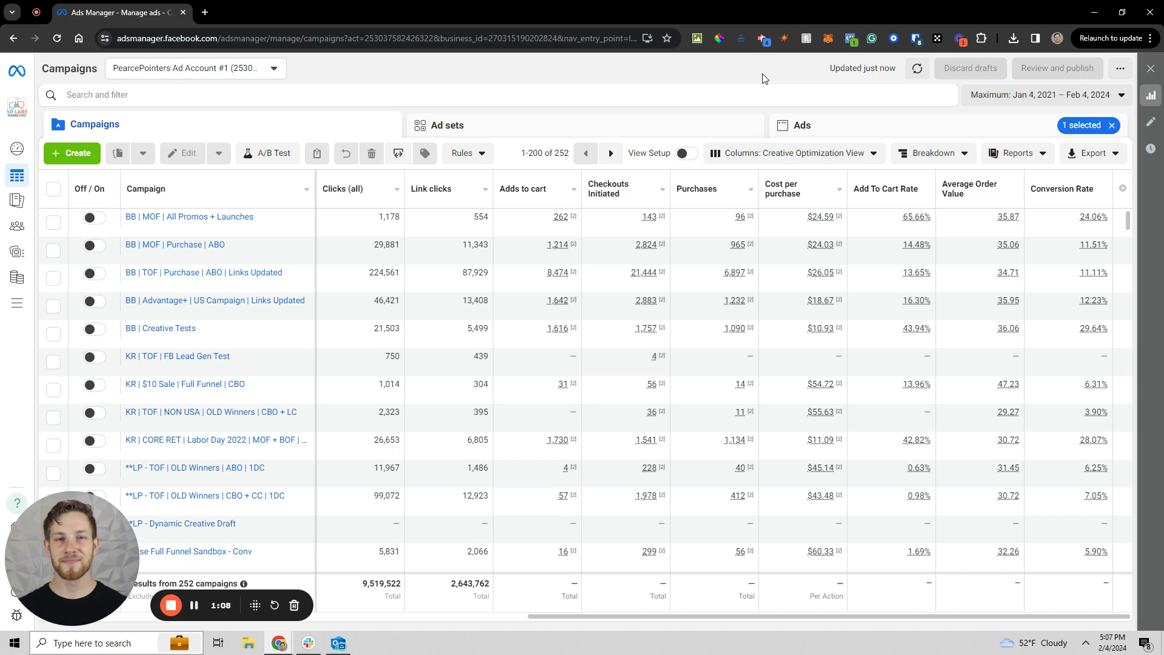
Step: Open column customization for the Creative Optimization View and review its selected columns down to the Checkouts Initiated metric
click(821, 153)
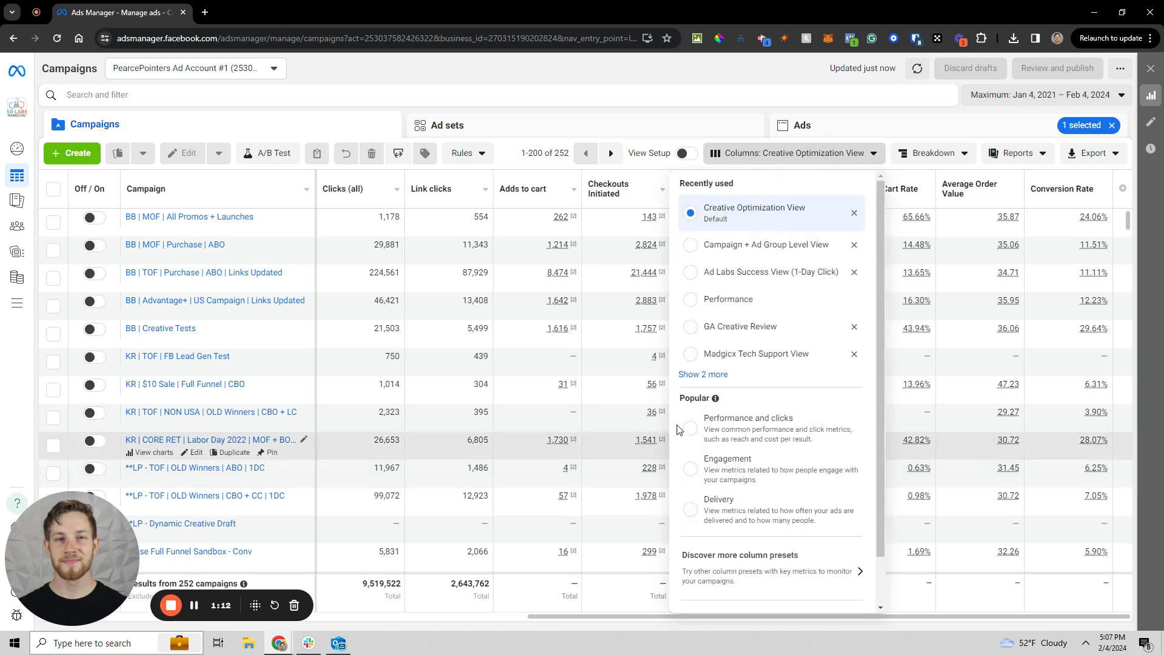
scroll(701, 490, down, 1)
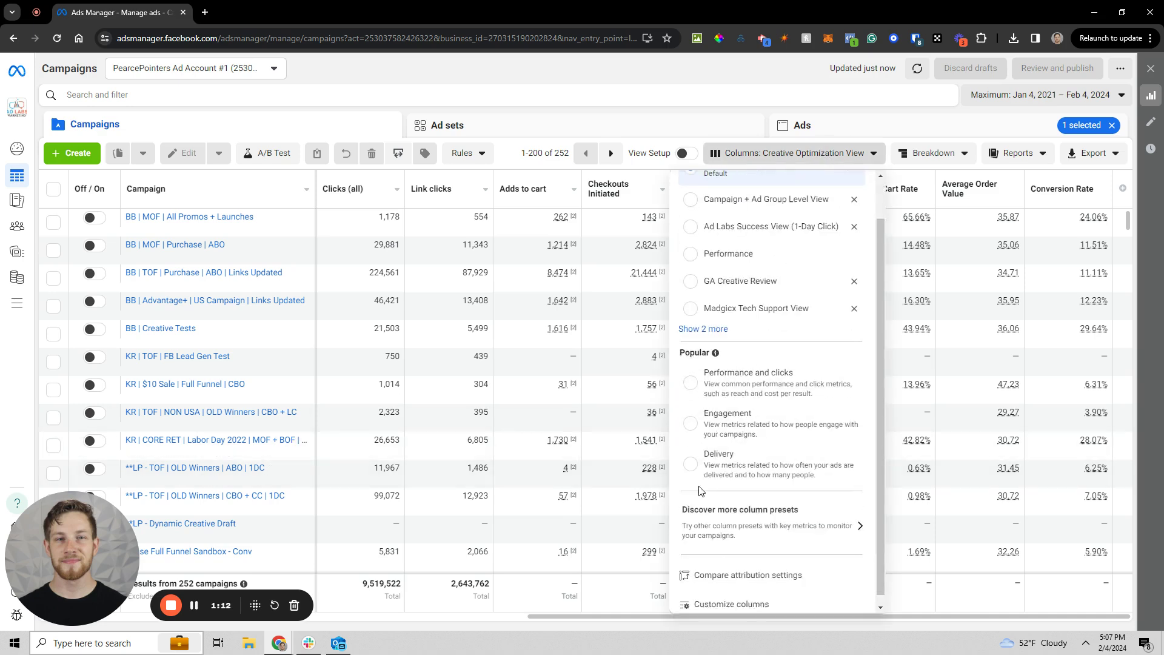
click(729, 596)
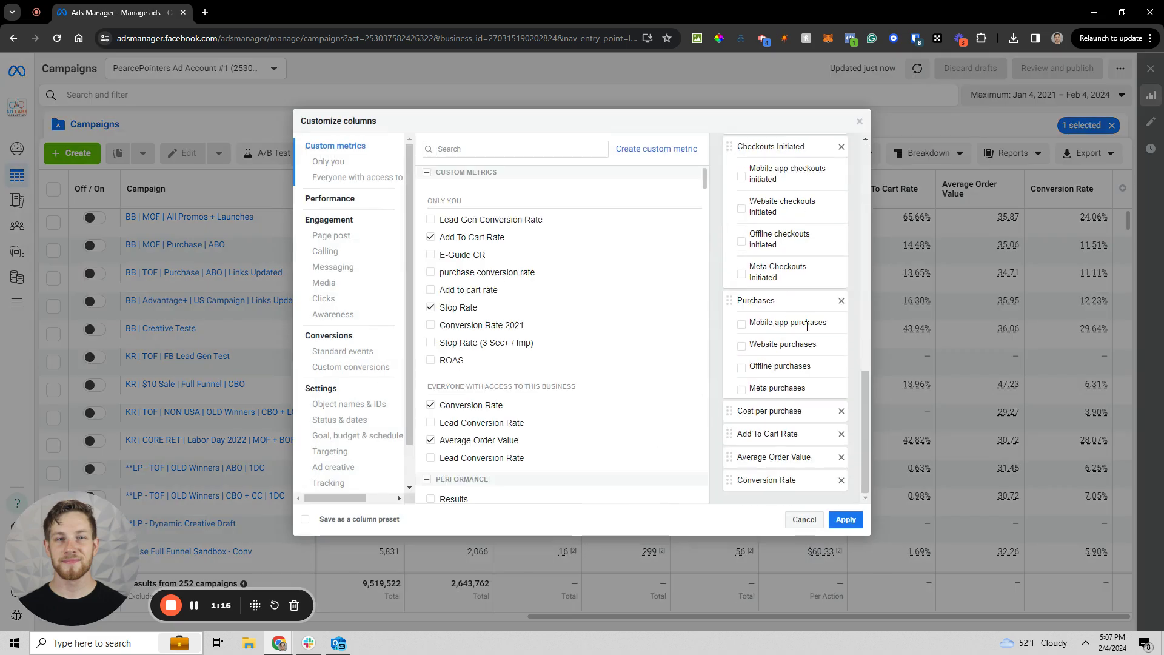
scroll(803, 342, up, 10)
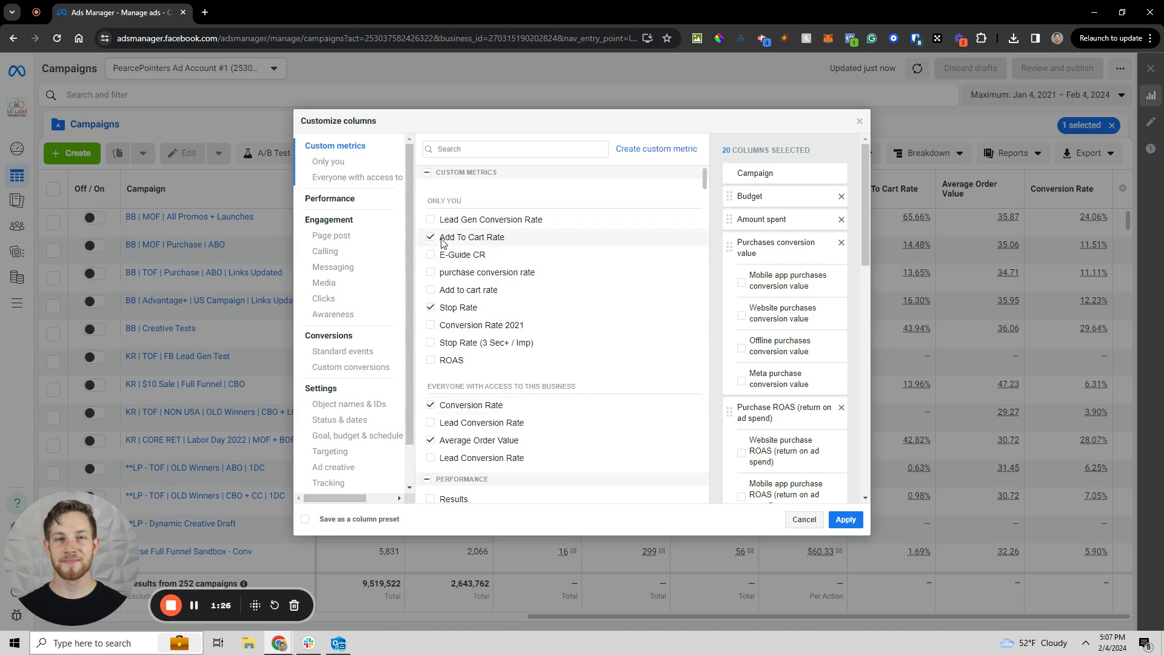
scroll(772, 320, down, 15)
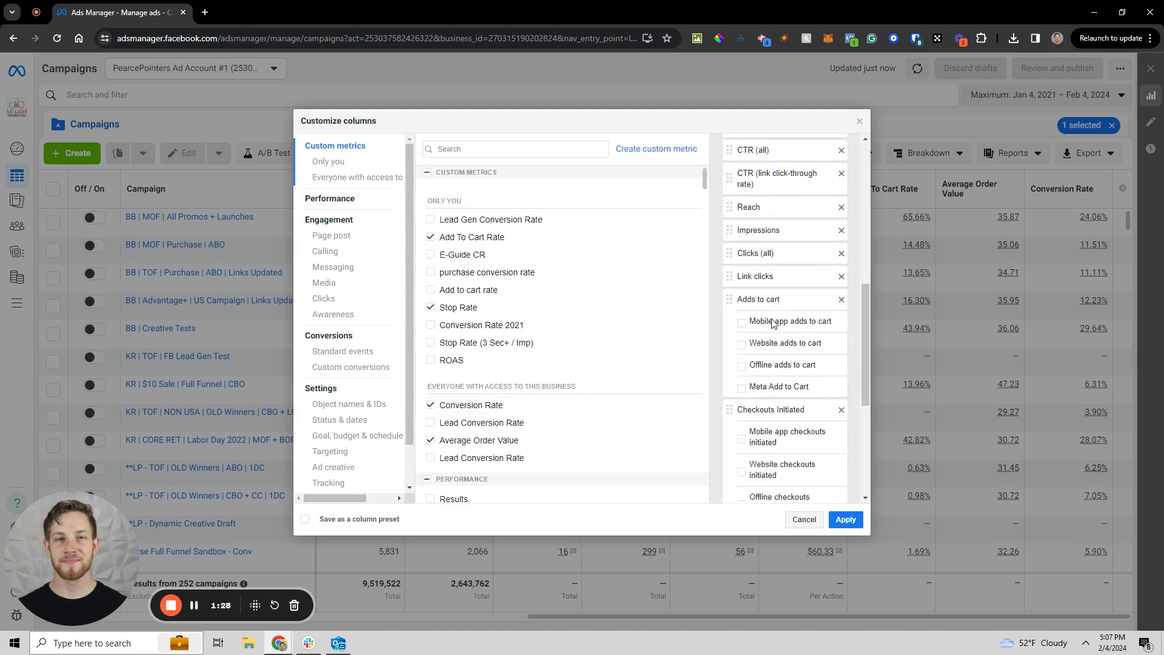
scroll(772, 320, down, 1)
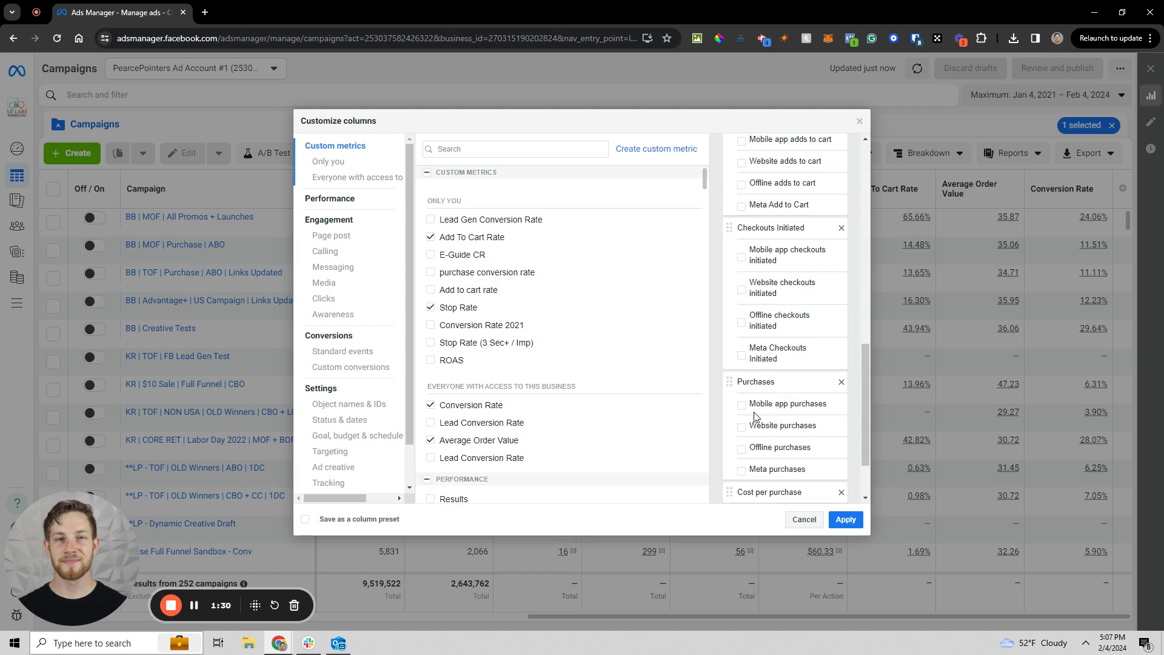
Step: Enable the mobile app, website, offline and Meta breakdowns under Checkouts Initiated, apply them, and view the added columns in the table
click(743, 356)
click(741, 323)
click(742, 291)
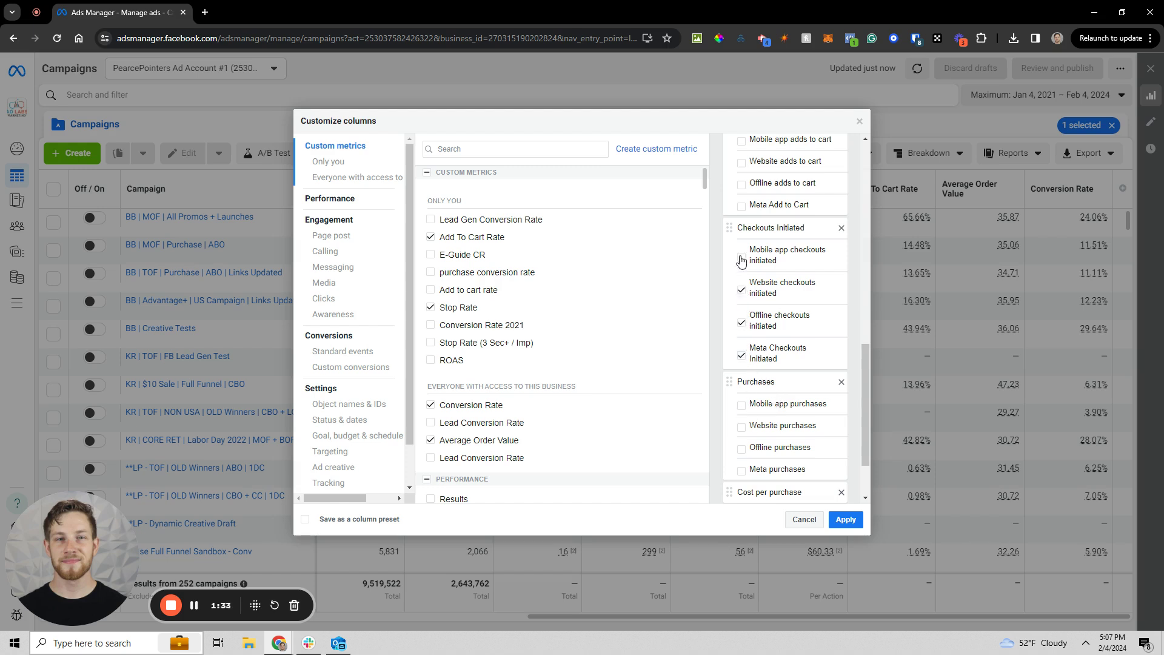
click(742, 290)
click(742, 323)
click(742, 356)
click(743, 356)
click(742, 324)
click(741, 291)
click(741, 257)
click(846, 520)
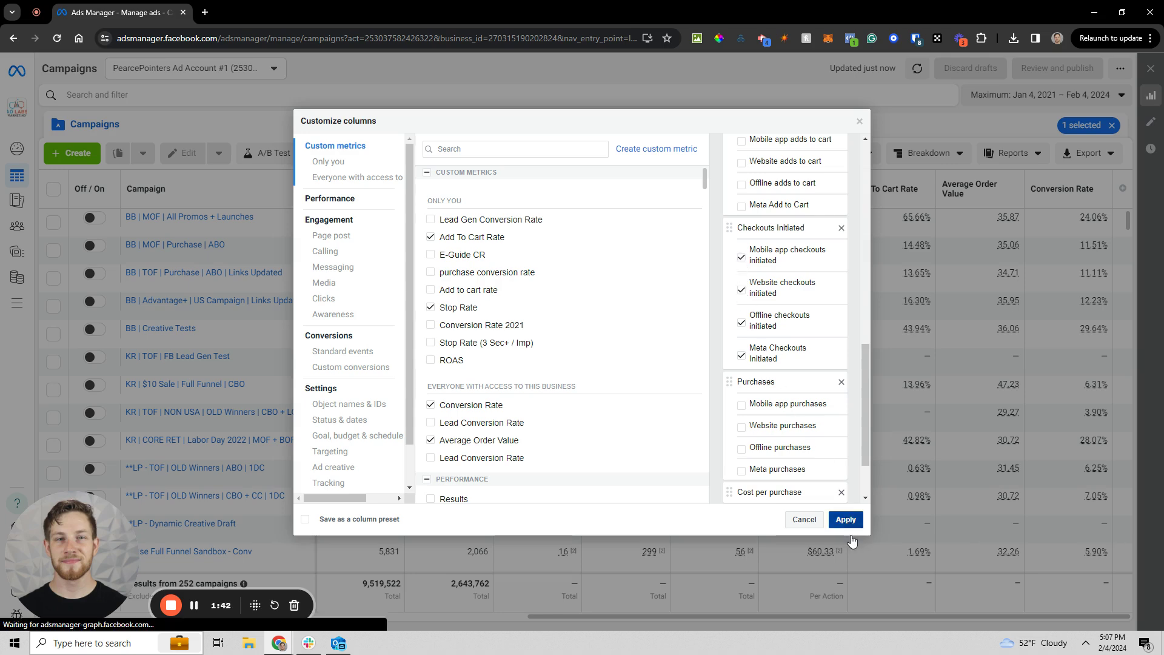
drag(740, 620, 917, 589)
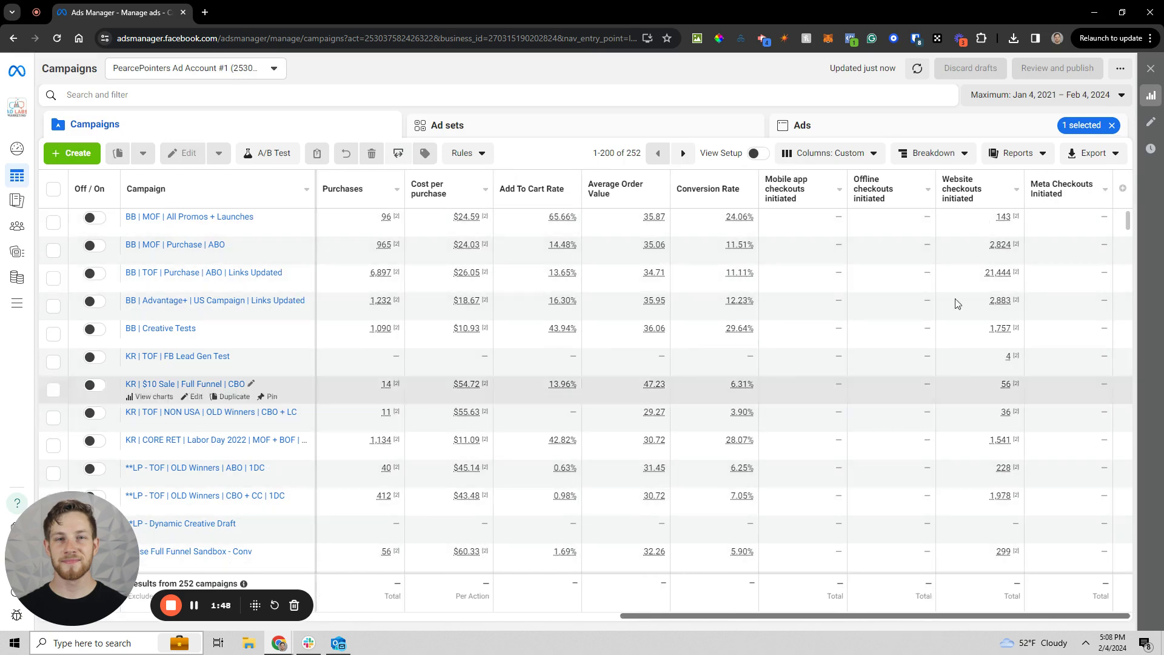
Step: Reopen column customization and deselect the mobile app, website, offline and Meta breakdowns under Checkouts Initiated
click(829, 154)
scroll(801, 442, down, 2)
click(750, 597)
scroll(800, 412, down, 5)
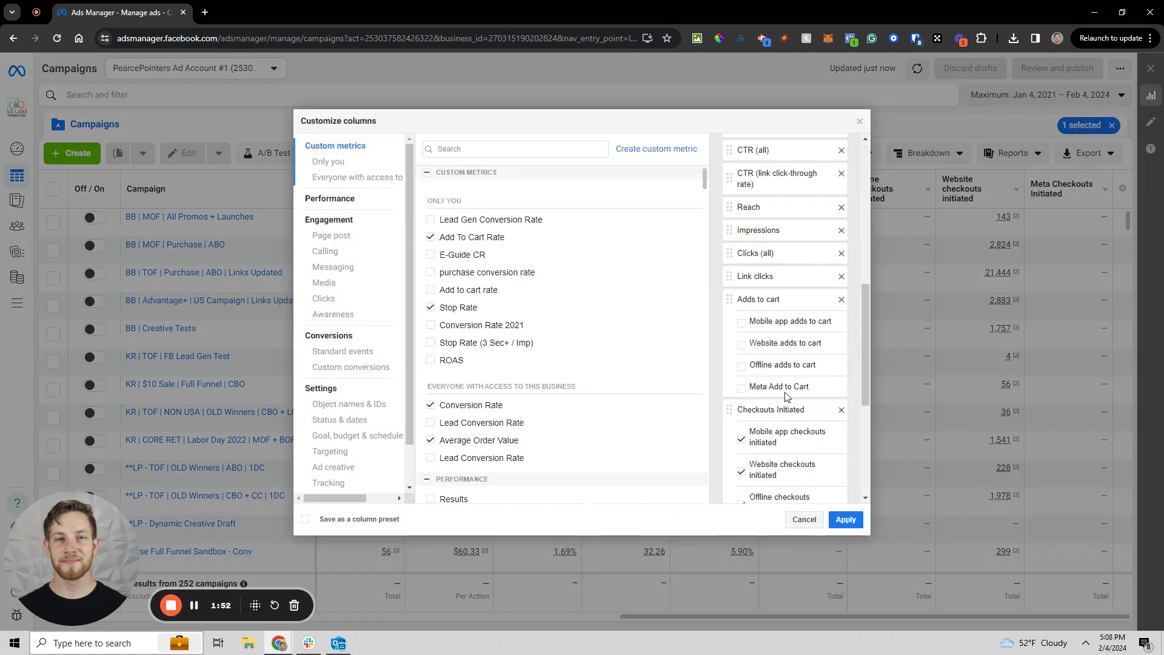
click(743, 475)
click(741, 475)
scroll(744, 476, down, 1)
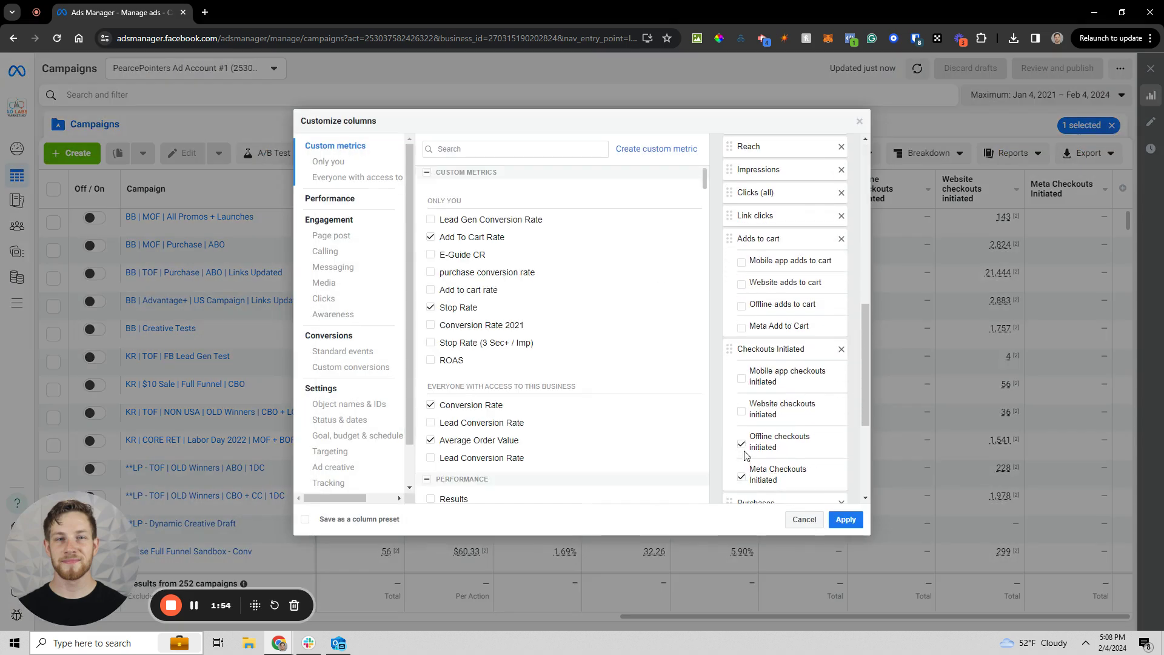
click(741, 477)
scroll(773, 291, down, 3)
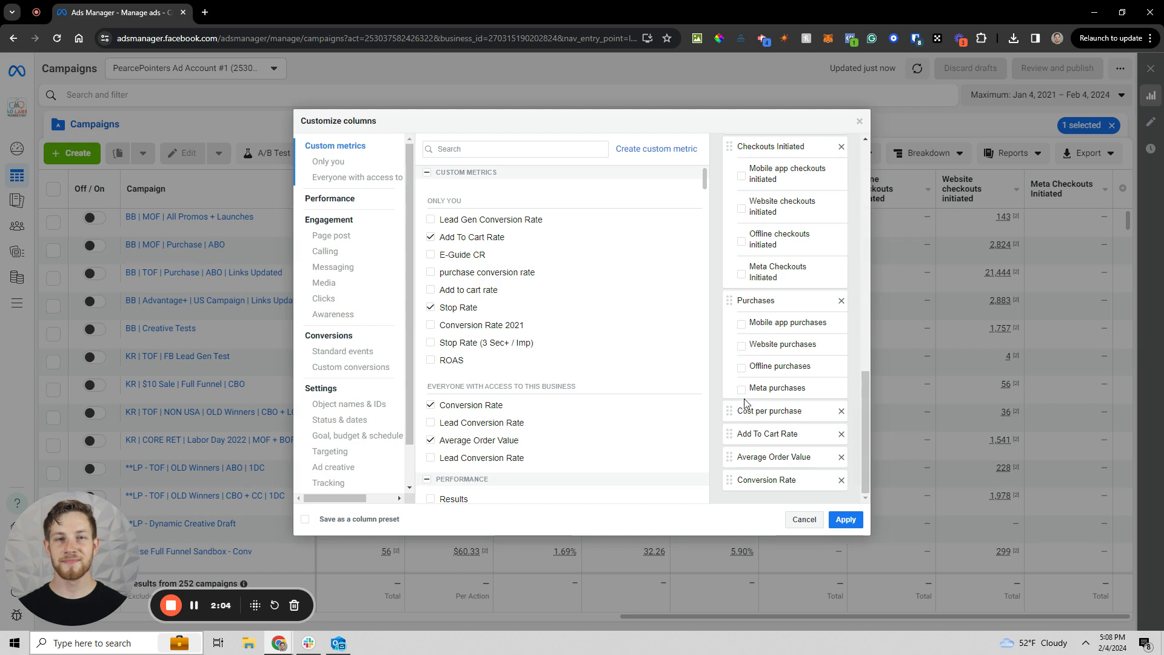
Step: Find the Ad Set Name column by searching for "ad set", add it, and place it directly after Campaign
scroll(758, 264, up, 2)
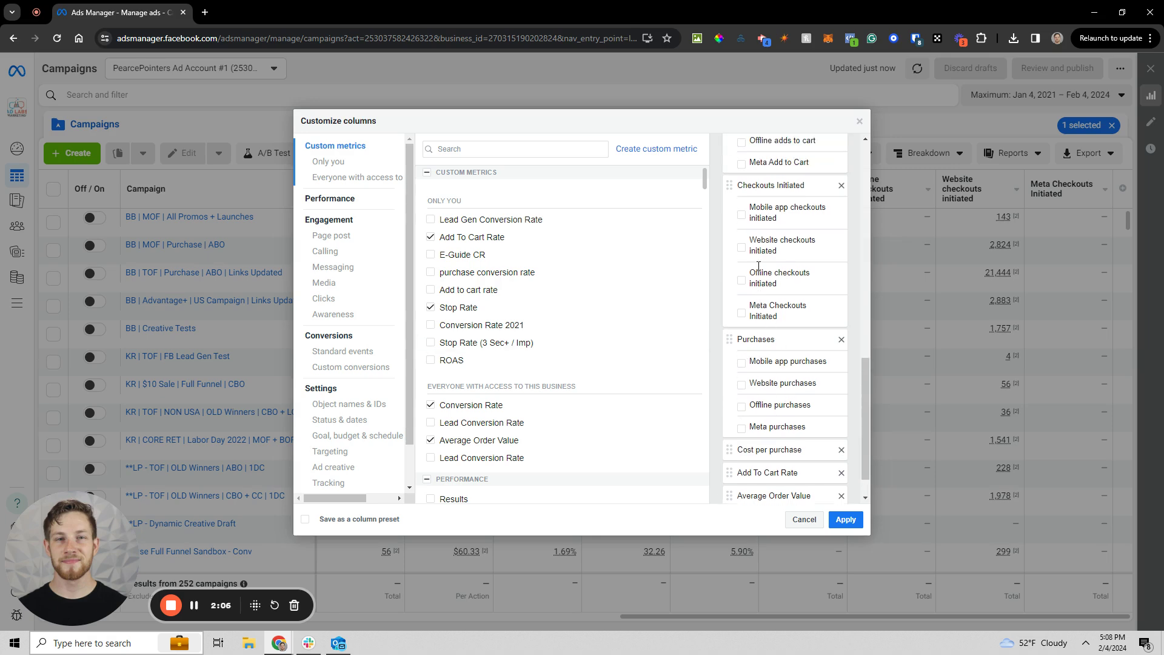
scroll(776, 332, up, 10)
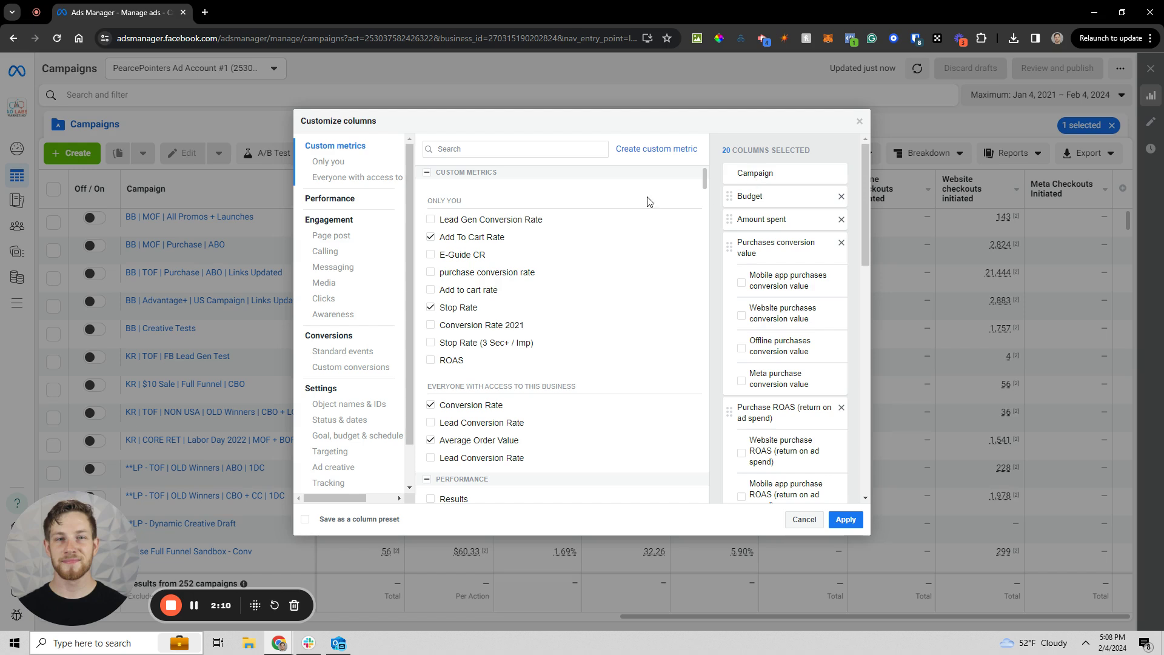
click(459, 150)
text(ad set)
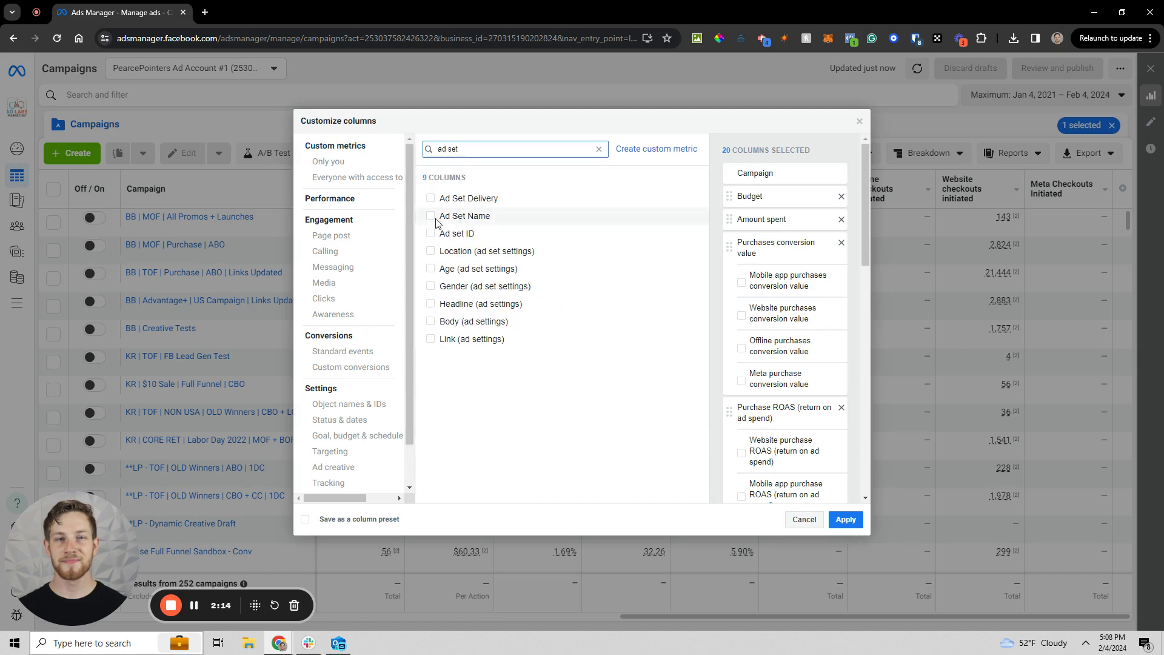
click(431, 217)
scroll(759, 299, down, 10)
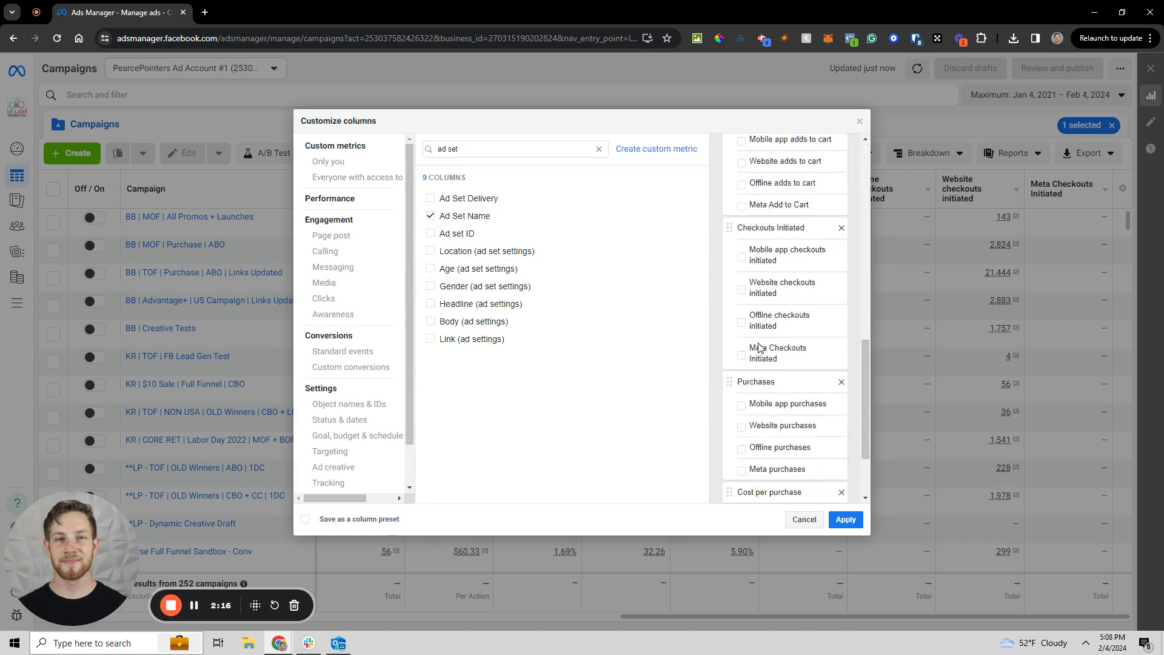
drag(769, 435, 771, 193)
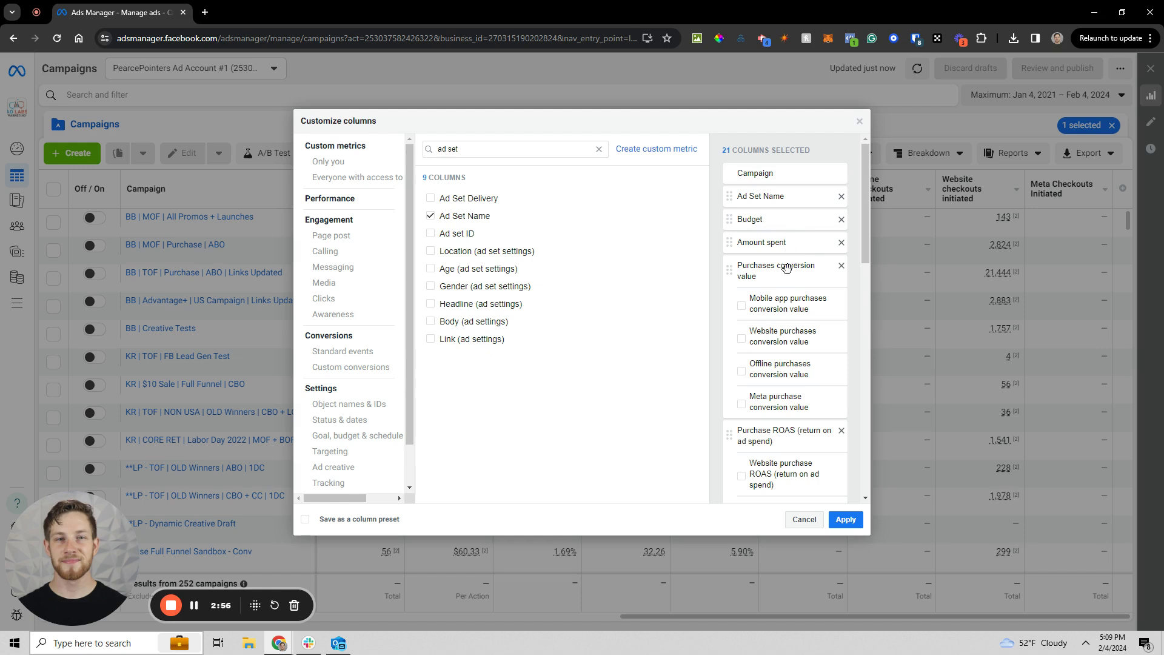
Step: Review the selected columns in order, from the purchase value and ROAS metrics through the click, cart and purchase metrics to Conversion Rate
scroll(791, 273, down, 2)
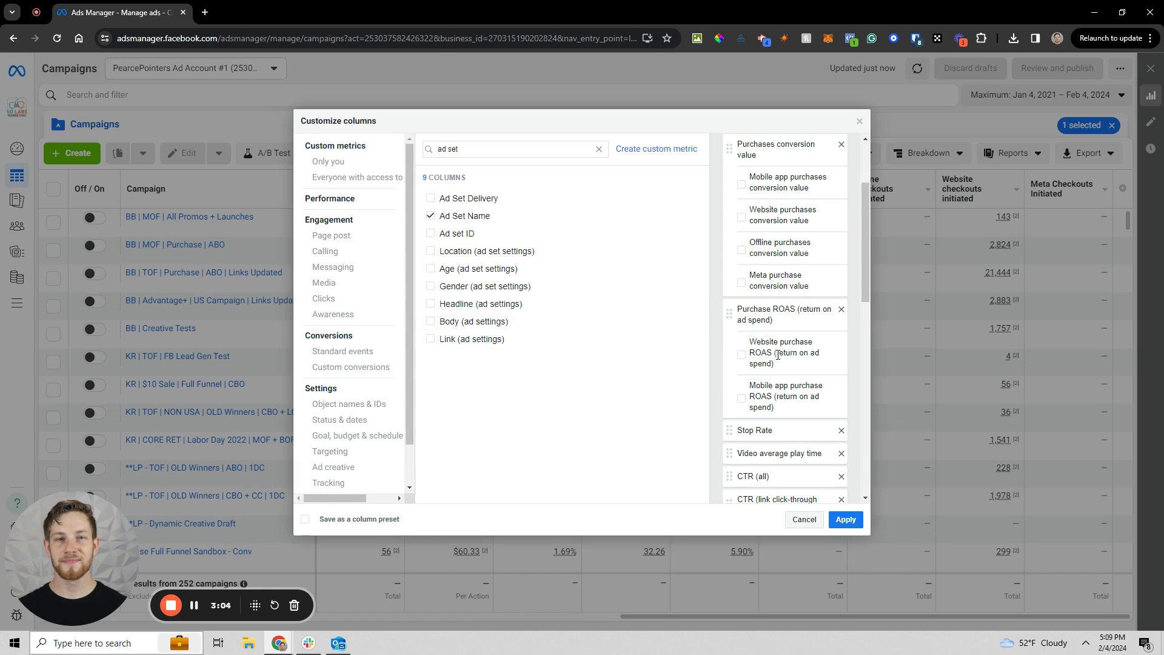
scroll(780, 376, down, 2)
scroll(792, 308, down, 1)
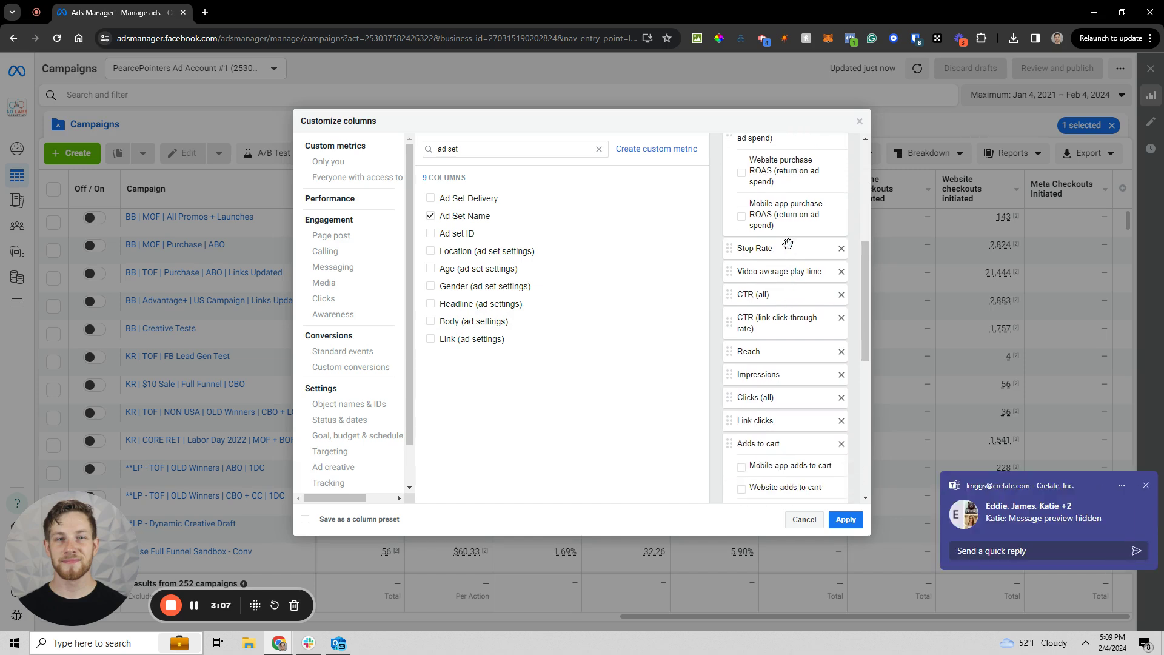
click(1146, 485)
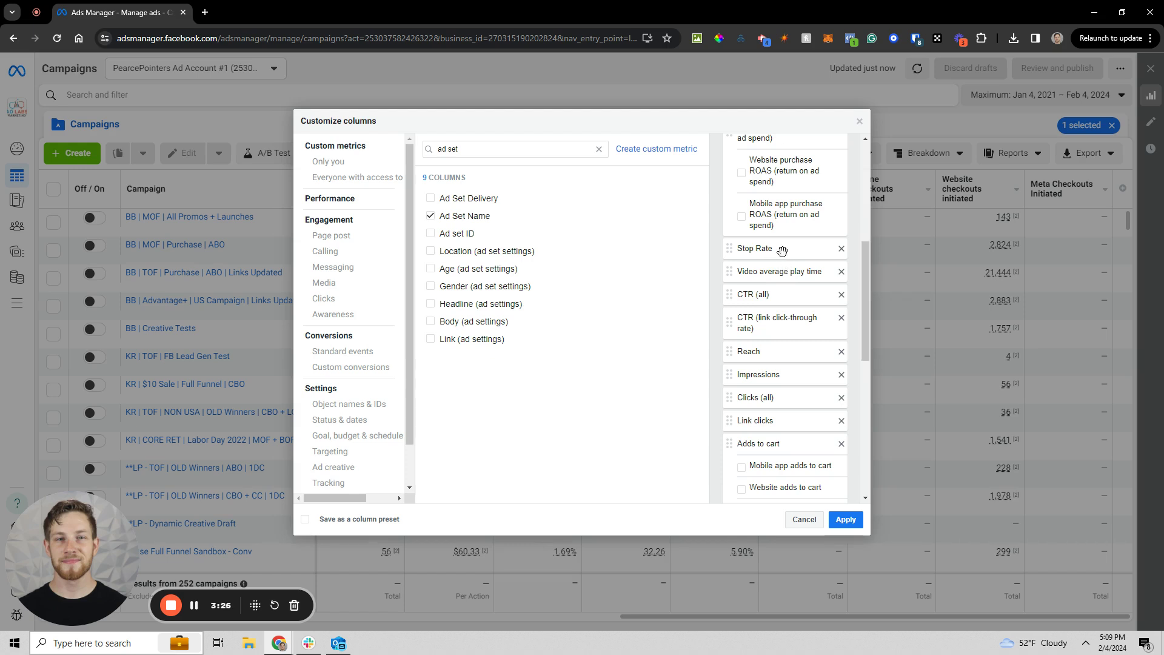
scroll(782, 251, down, 2)
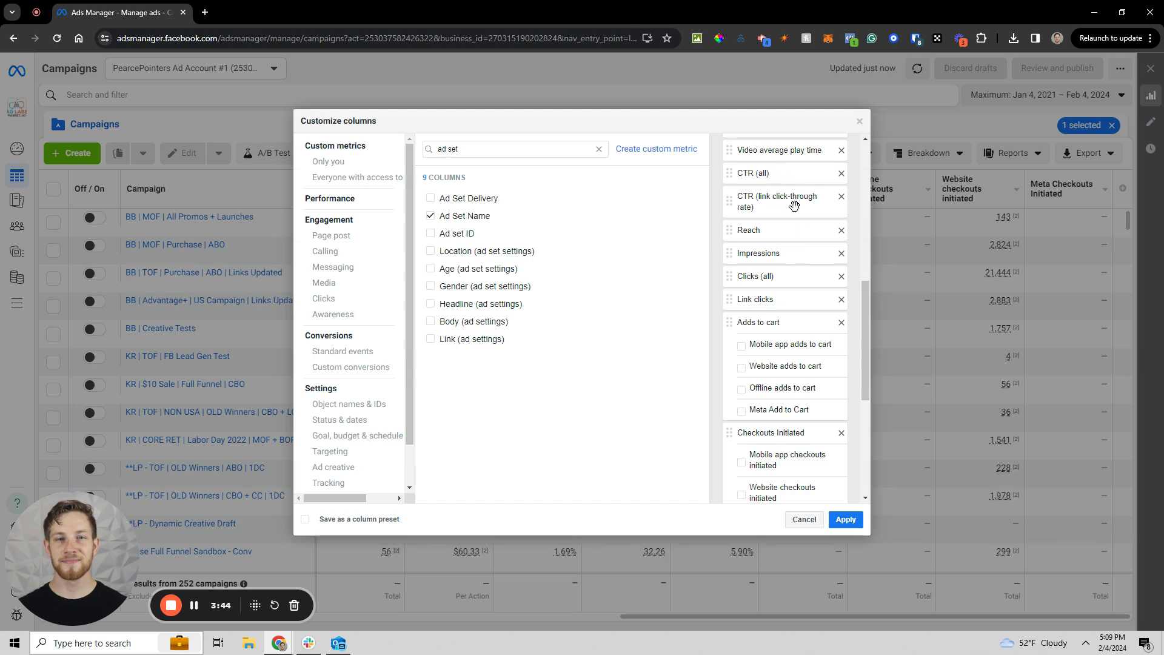
scroll(821, 267, up, 3)
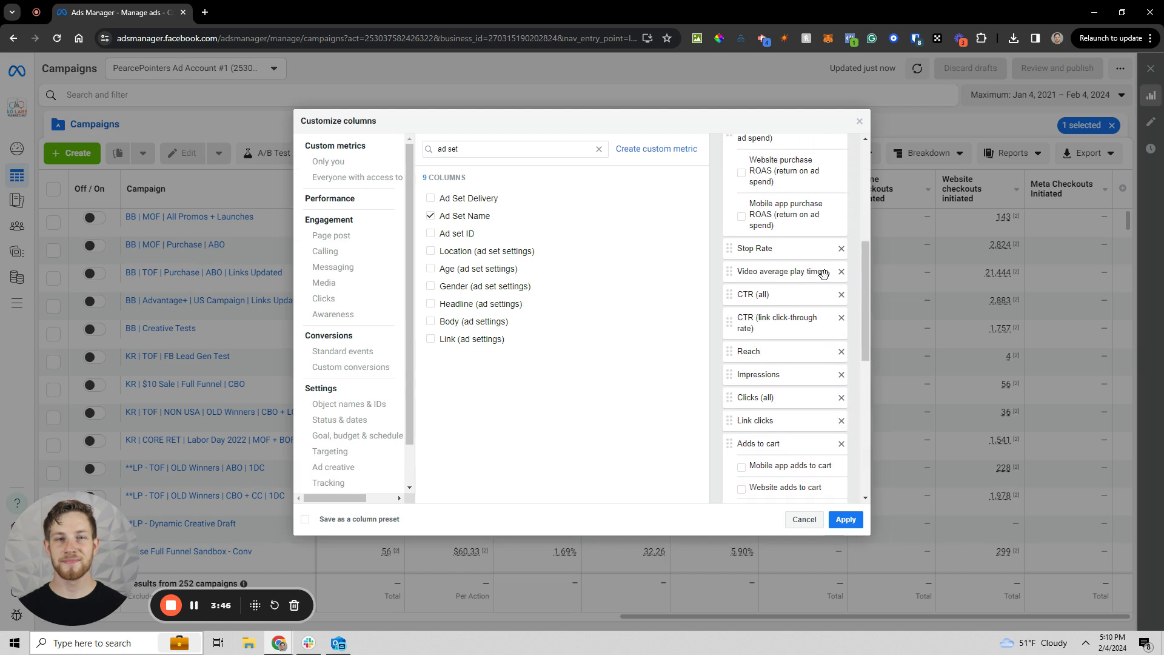
scroll(775, 389, down, 3)
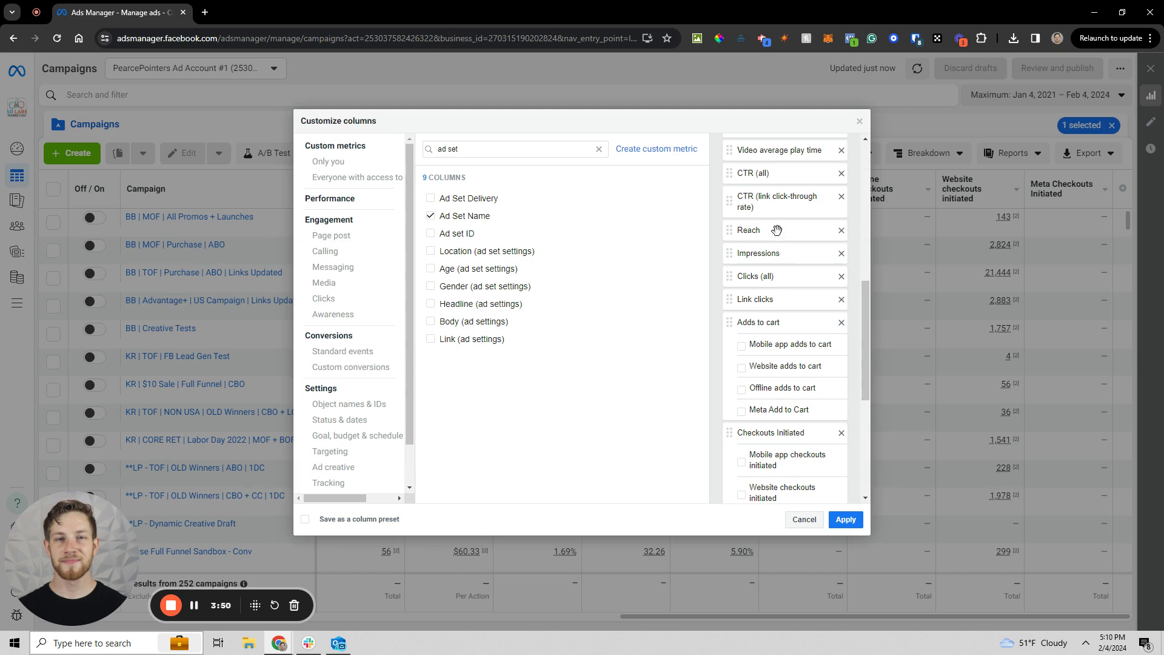
scroll(783, 242, down, 2)
scroll(779, 183, up, 1)
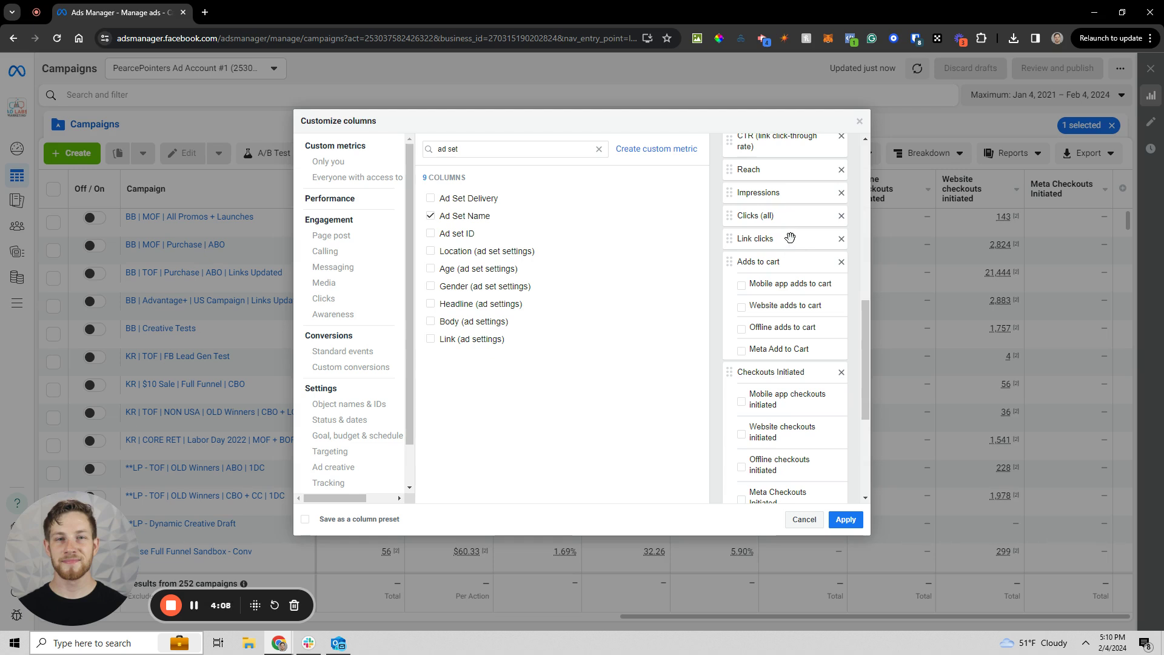
scroll(791, 238, down, 1)
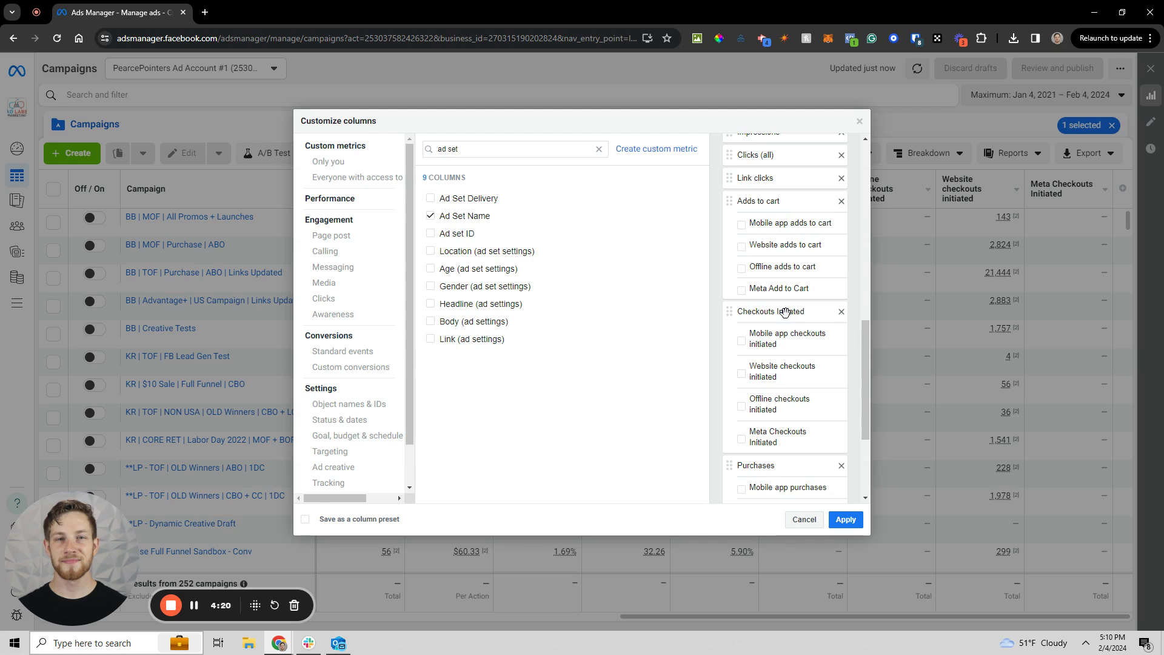
scroll(790, 324, down, 2)
scroll(783, 356, down, 1)
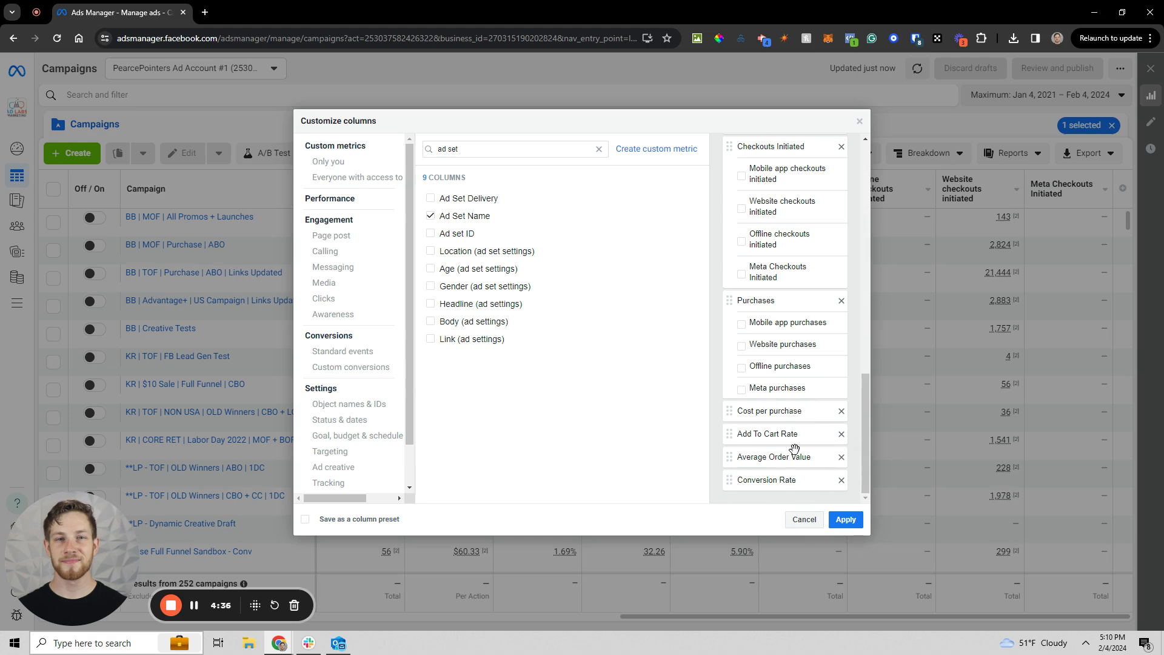
scroll(782, 473, up, 15)
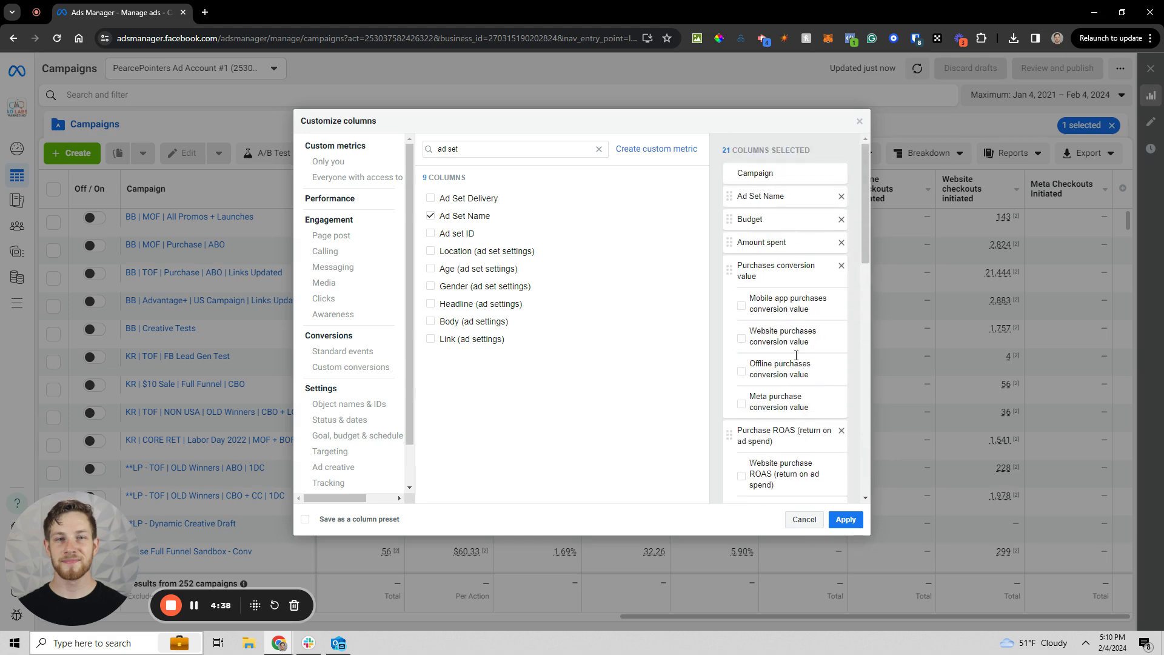
Step: Move Average Order Value below Conversion Rate at the end of the selected columns and check the full column order
scroll(788, 395, down, 15)
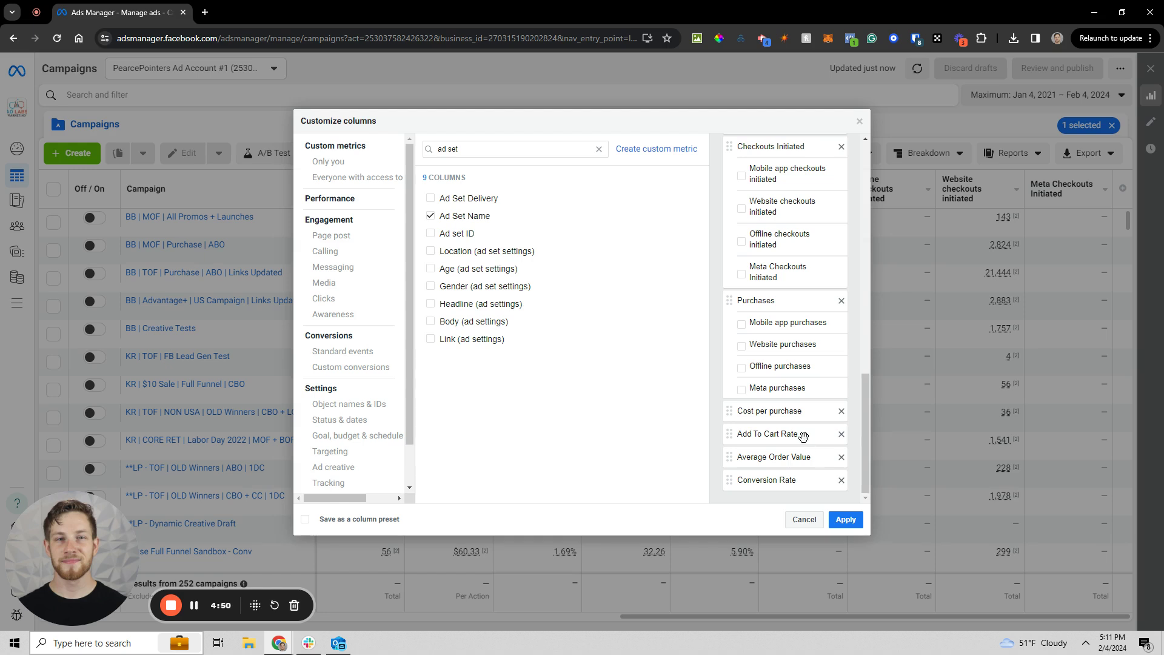
drag(811, 456, 799, 482)
mouse_move(755, 485)
mouse_down()
mouse_move(753, 472)
mouse_move(754, 488)
mouse_up()
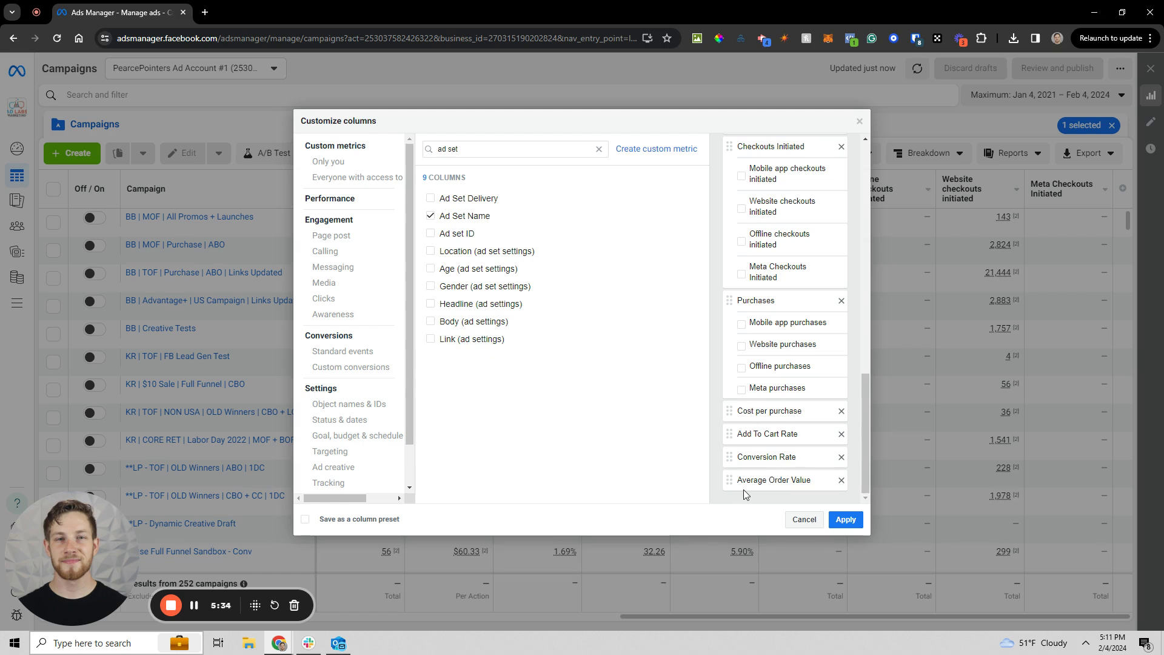
scroll(783, 467, up, 15)
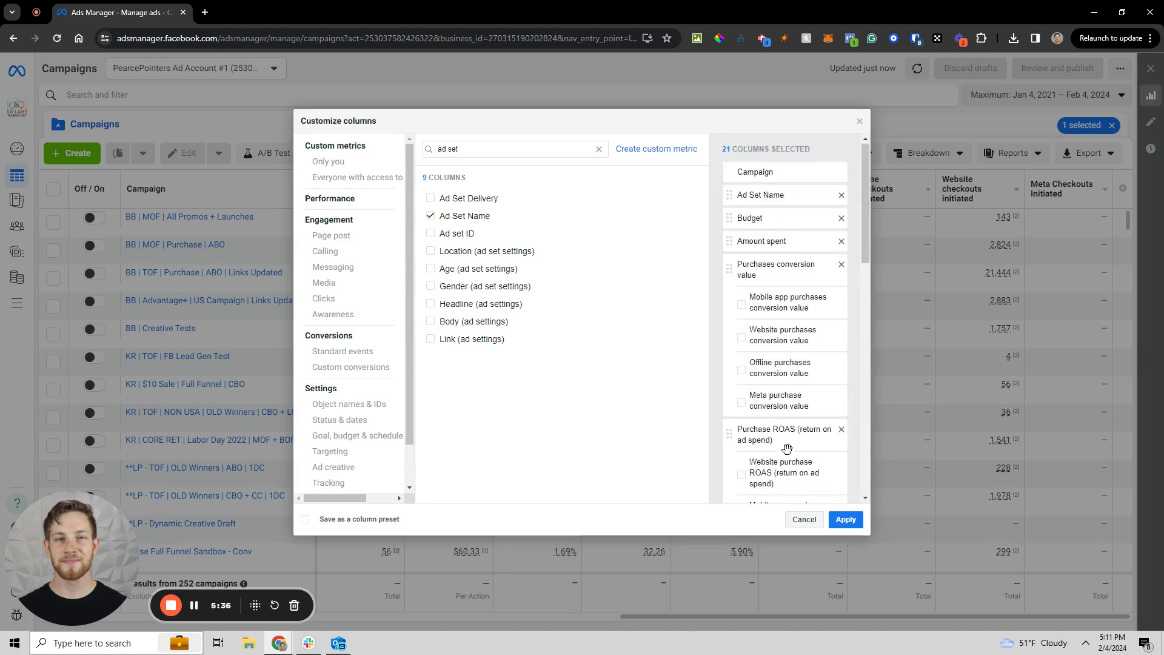
scroll(788, 455, down, 1)
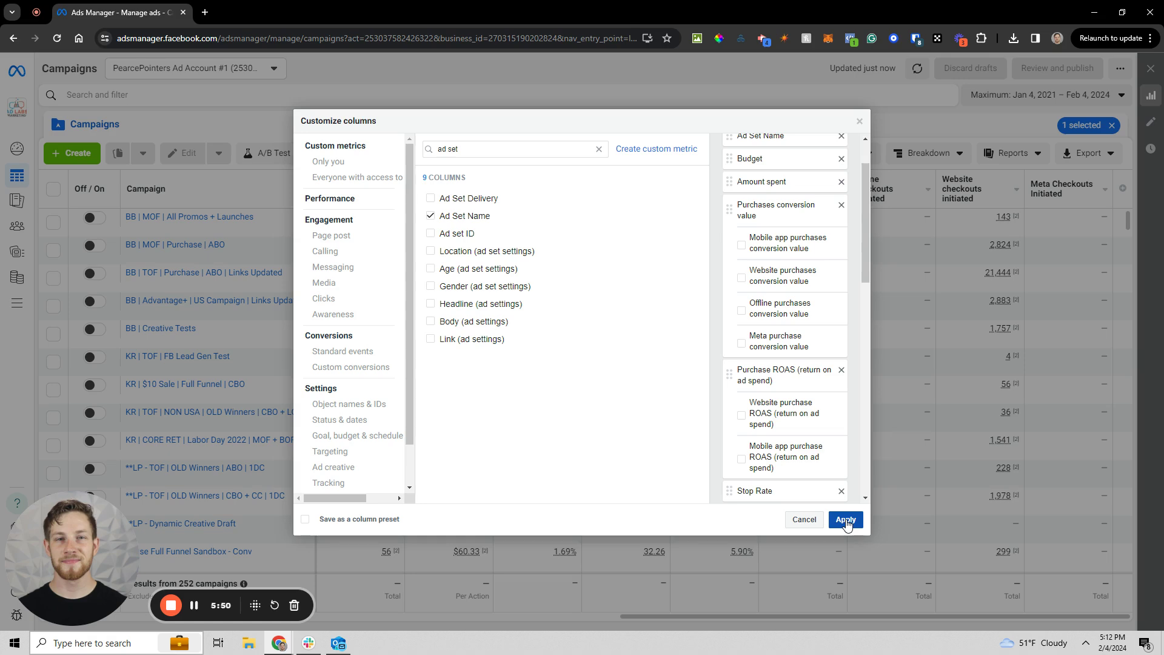
scroll(810, 391, down, 6)
scroll(809, 371, down, 2)
scroll(804, 351, up, 10)
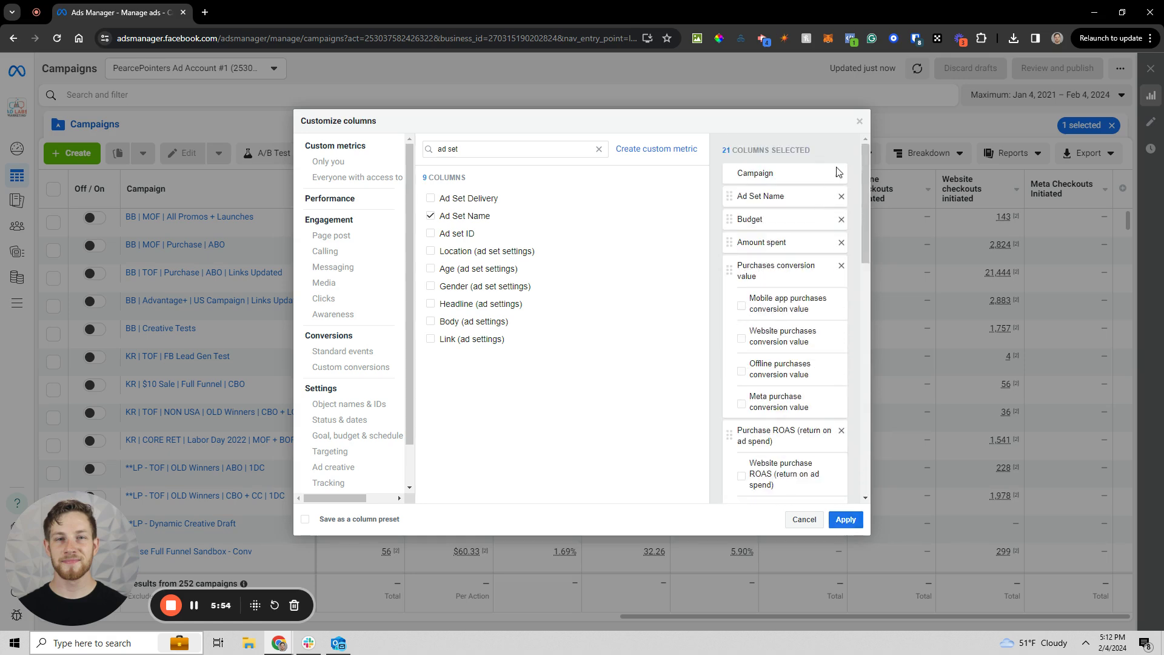
Step: Leave the column customization without applying it and load the Creative Optimization View column preset
click(860, 121)
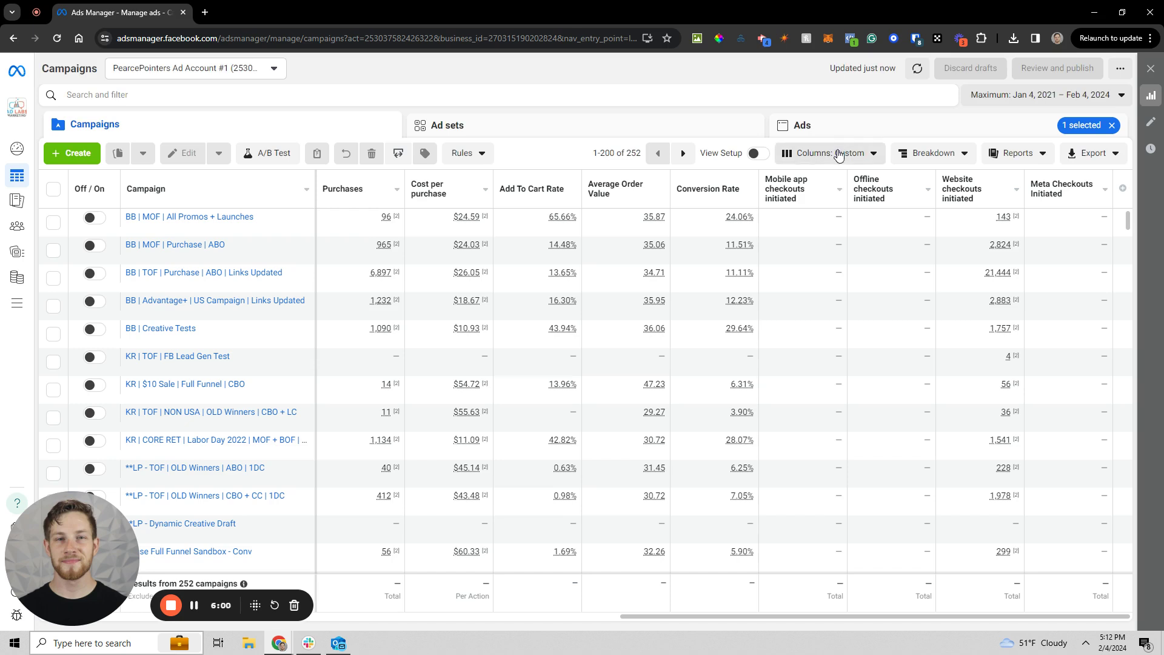
click(836, 156)
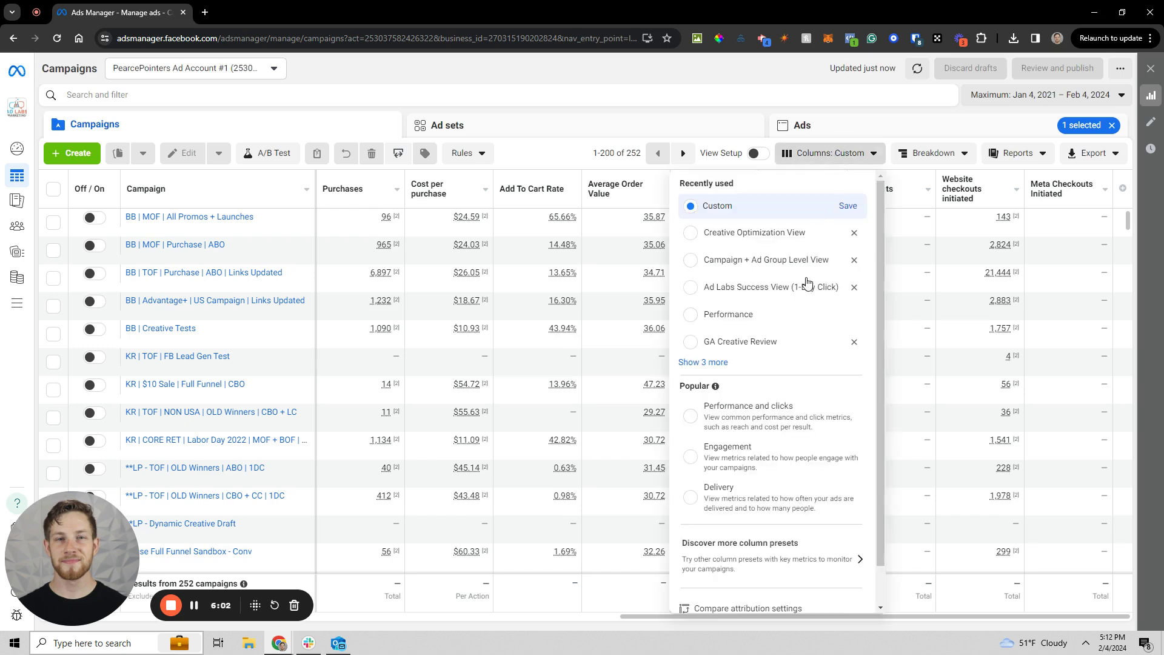
click(732, 232)
Step: Open column customization for Creative Optimization View, enable saving as a column preset, highlight its name, and close without applying
click(836, 155)
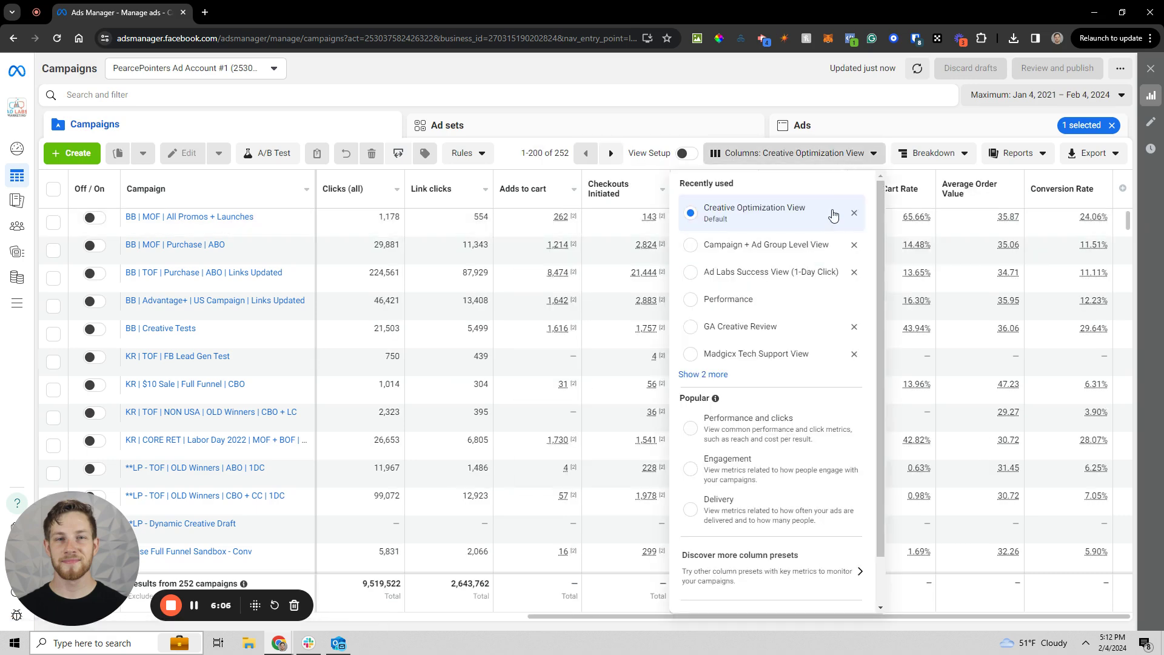
scroll(752, 267, down, 1)
click(734, 596)
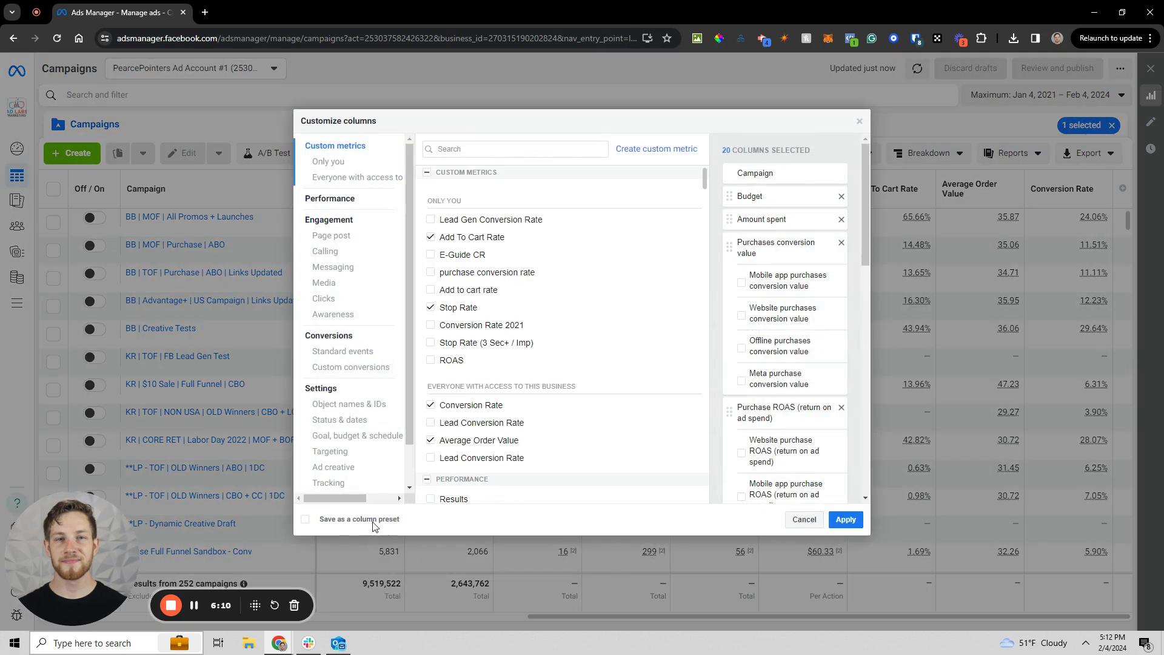
click(339, 520)
drag(415, 520, 493, 520)
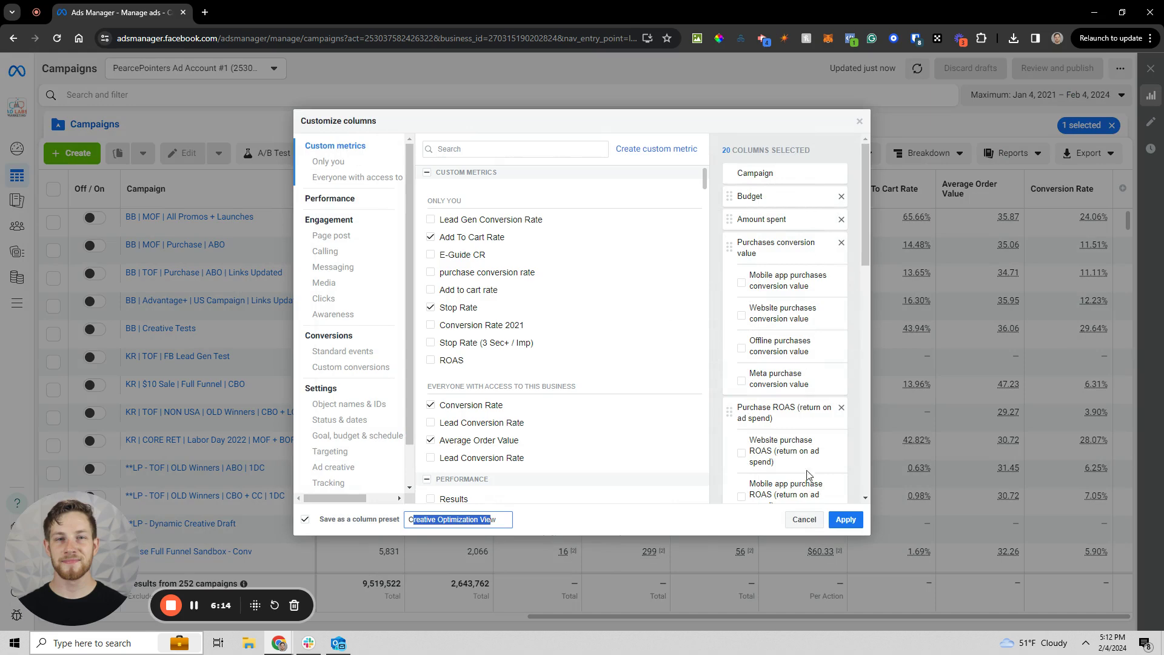
click(860, 124)
Step: Switch to the Campaign + Ad Group Level View preset and review its columns from Bid strategy to Cost per purchase
click(845, 150)
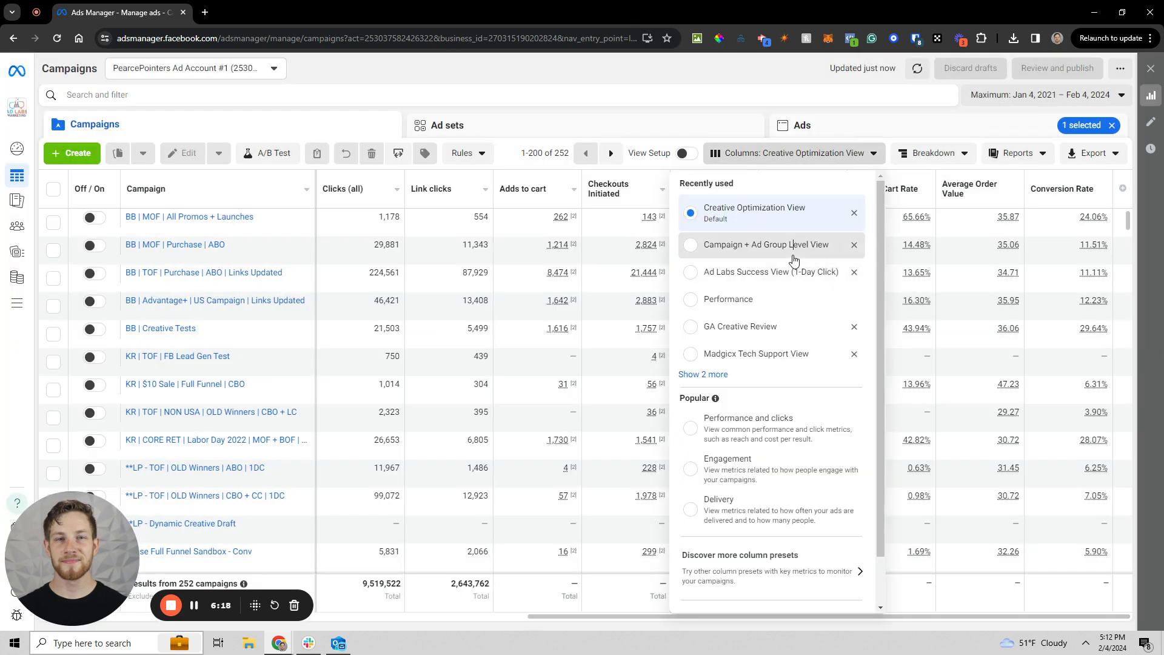
click(784, 245)
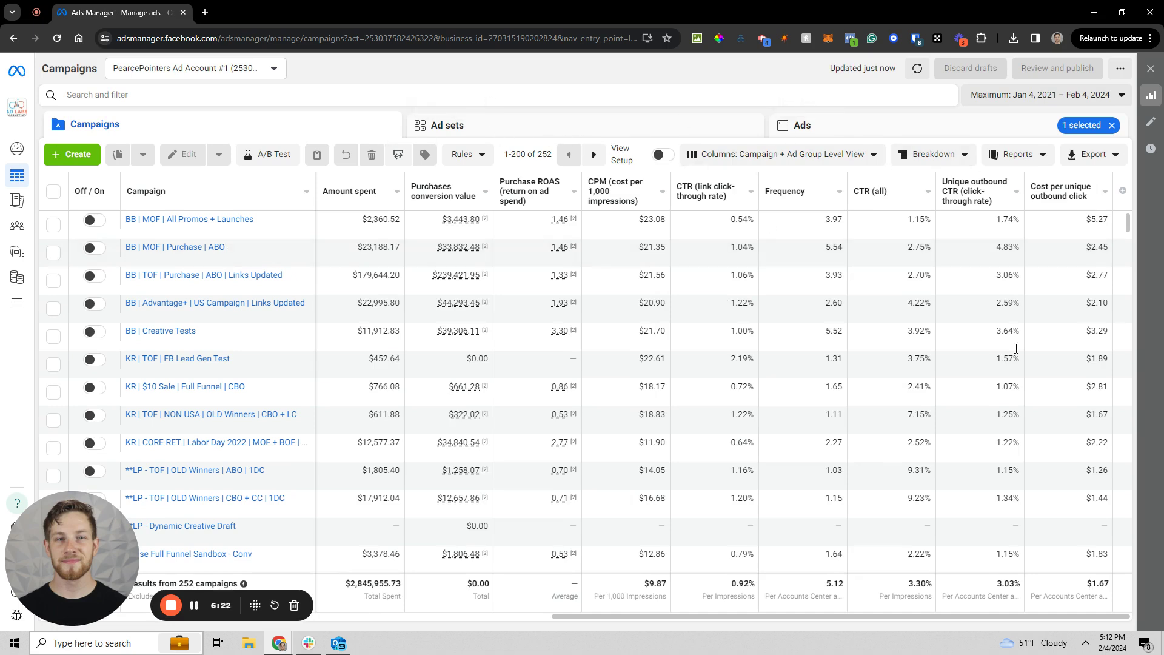
drag(708, 620, 219, 609)
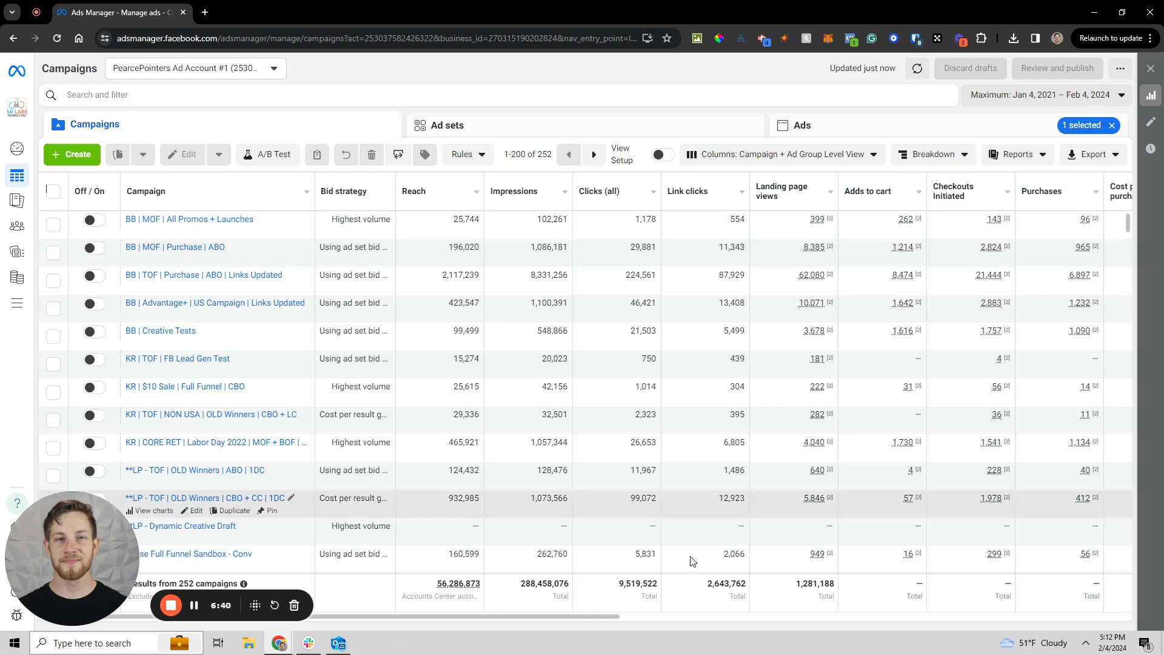
drag(519, 619, 564, 614)
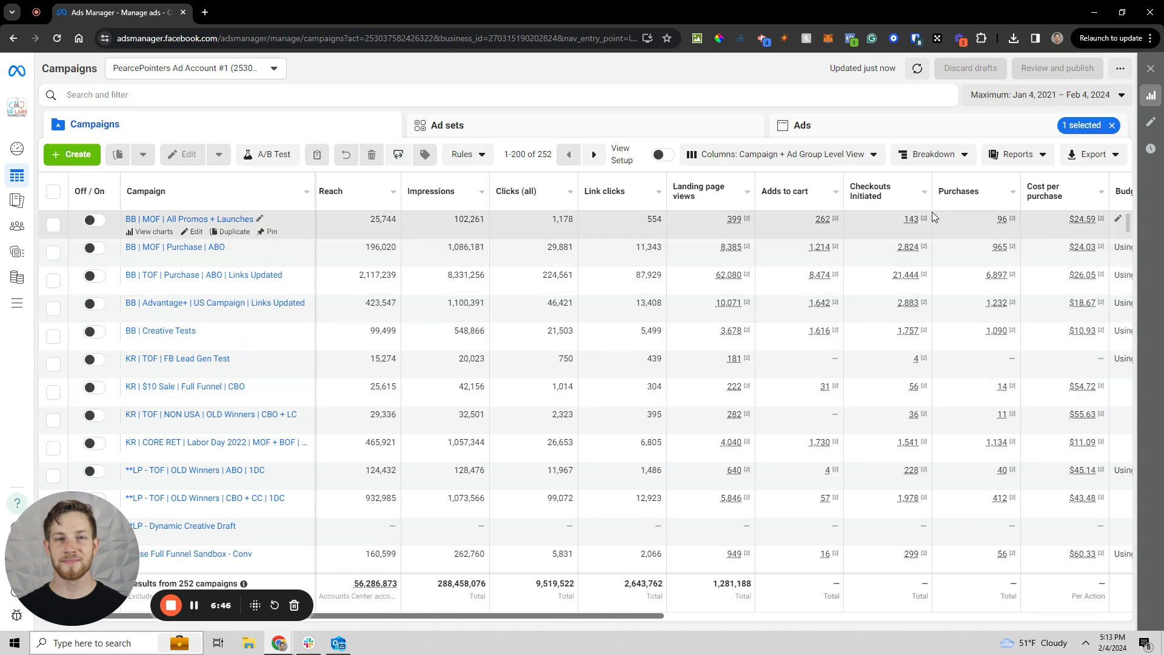
Step: Sort the campaigns by Adds to cart from highest to lowest, then check the ad set level and return to the campaigns
drag(832, 177, 833, 181)
click(833, 185)
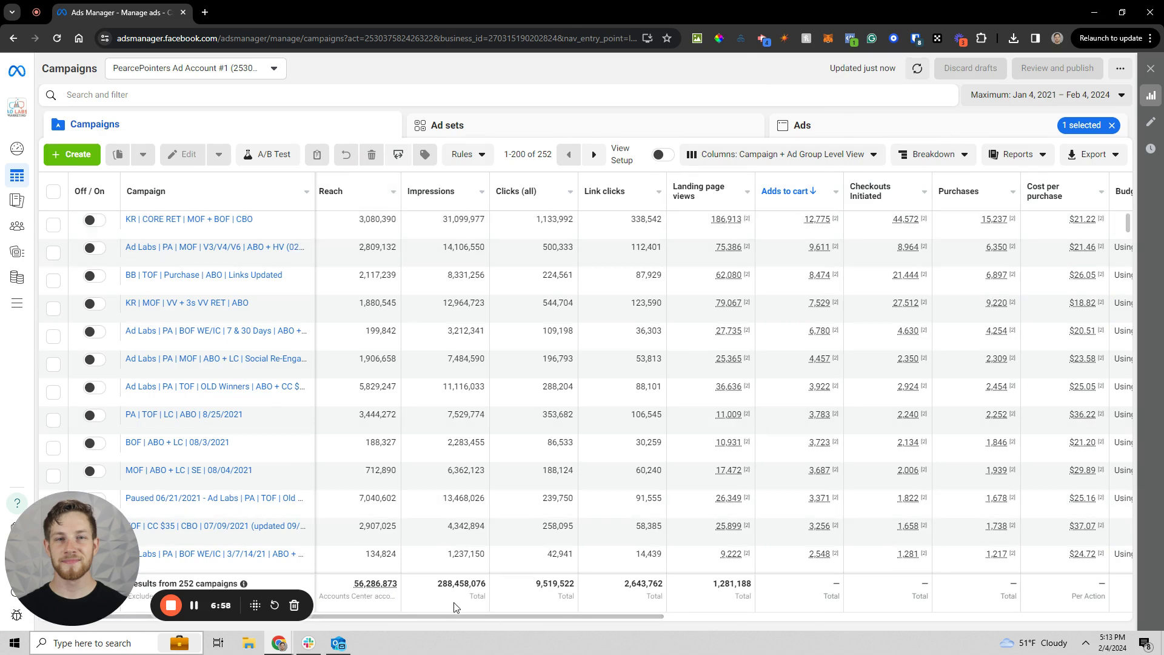
drag(450, 614, 364, 604)
click(454, 126)
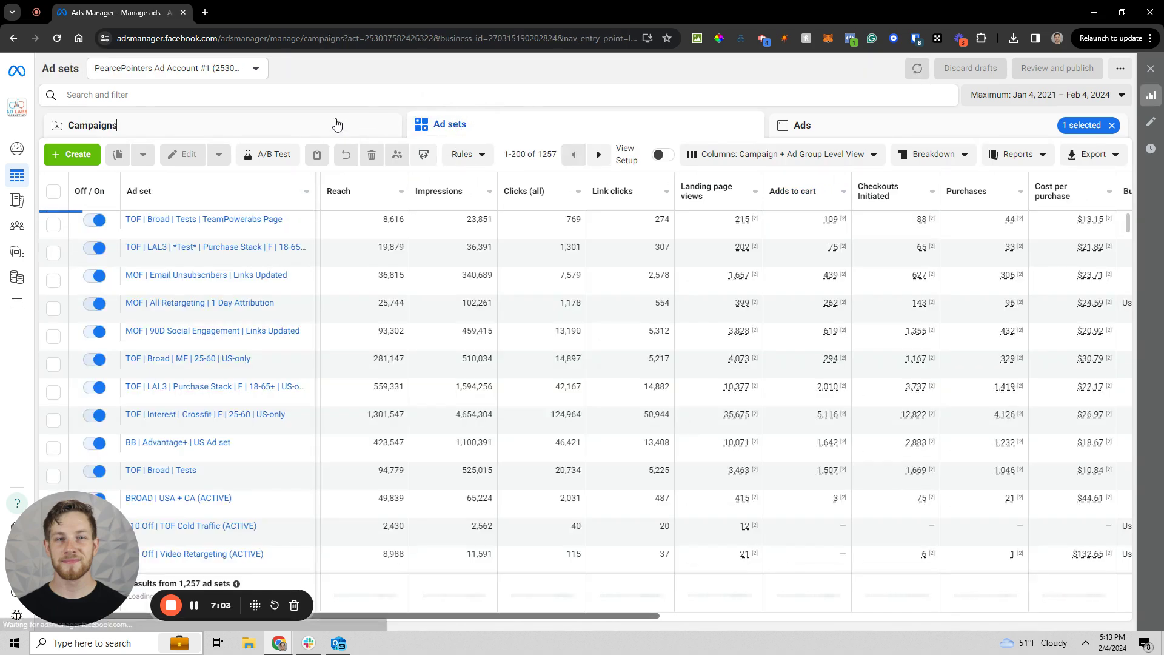
click(337, 124)
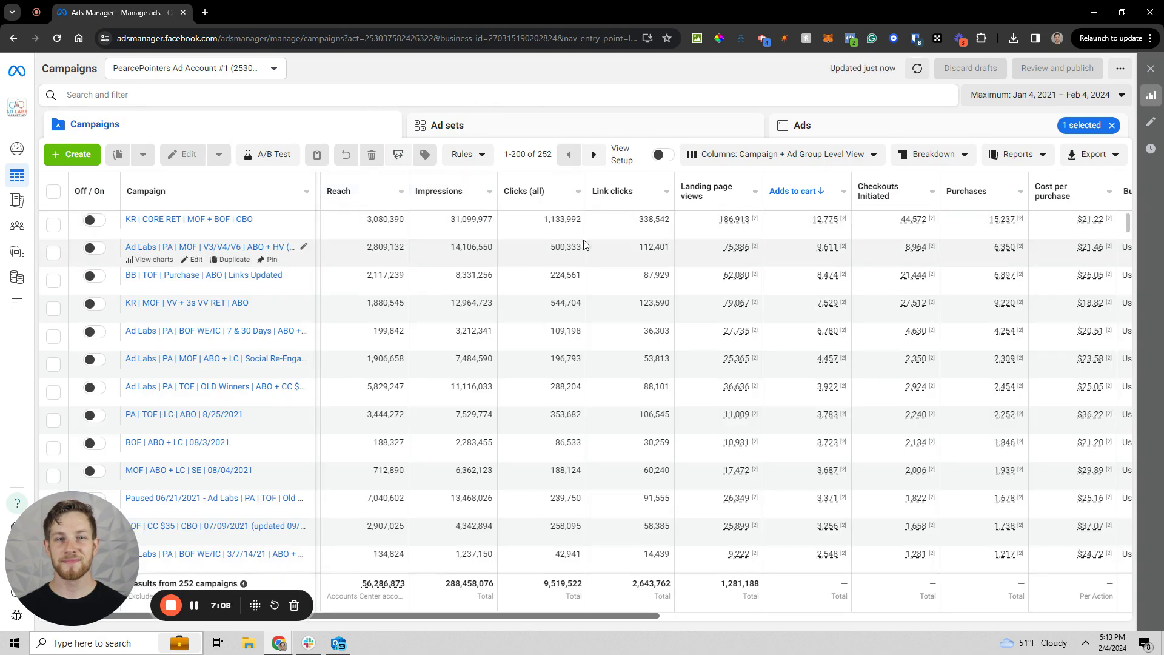
Step: Review the remaining columns from Landing page views through Purchase ROAS and Frequency to Cost per unique outbound click
mouse_move(726, 177)
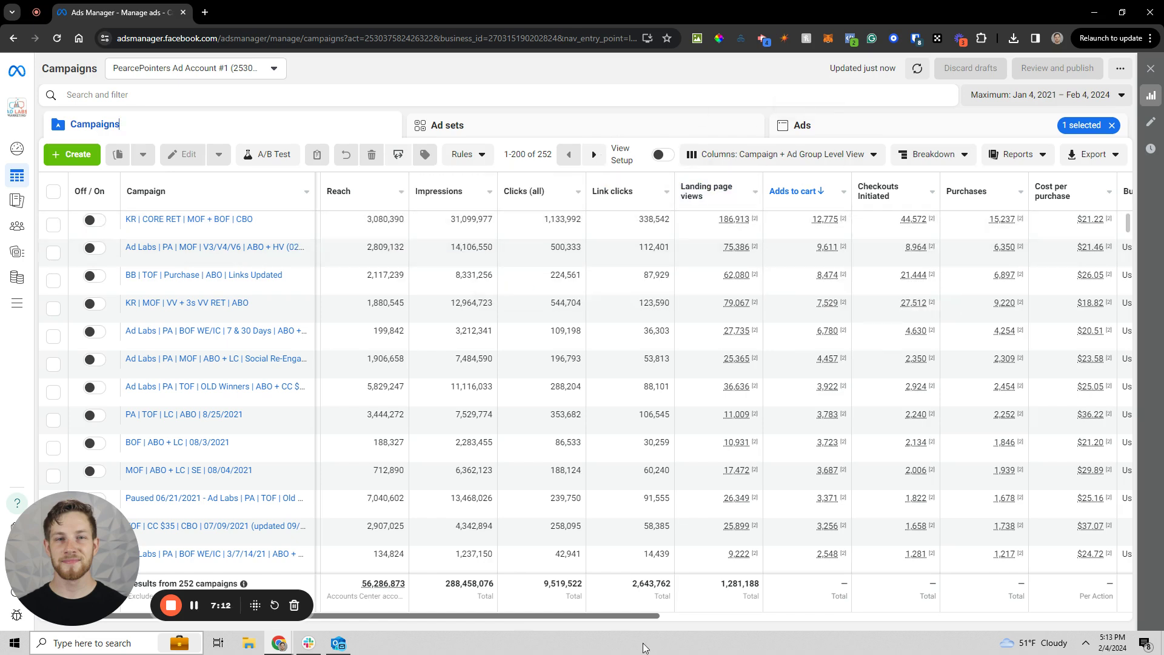
drag(639, 616, 824, 633)
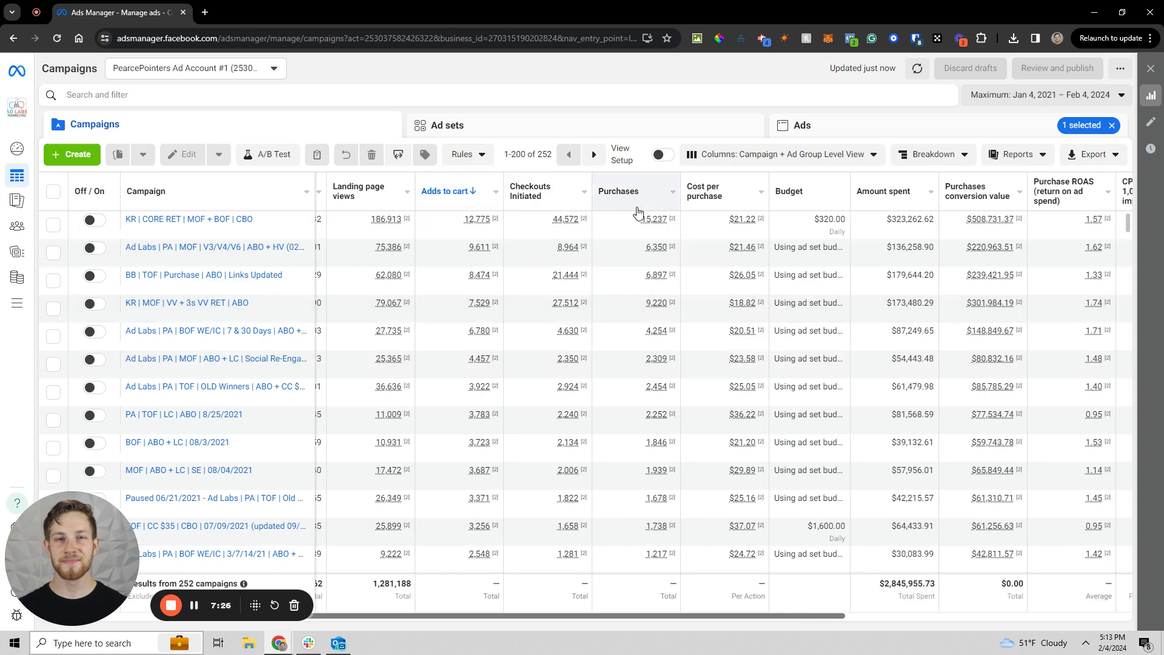
drag(777, 618, 956, 620)
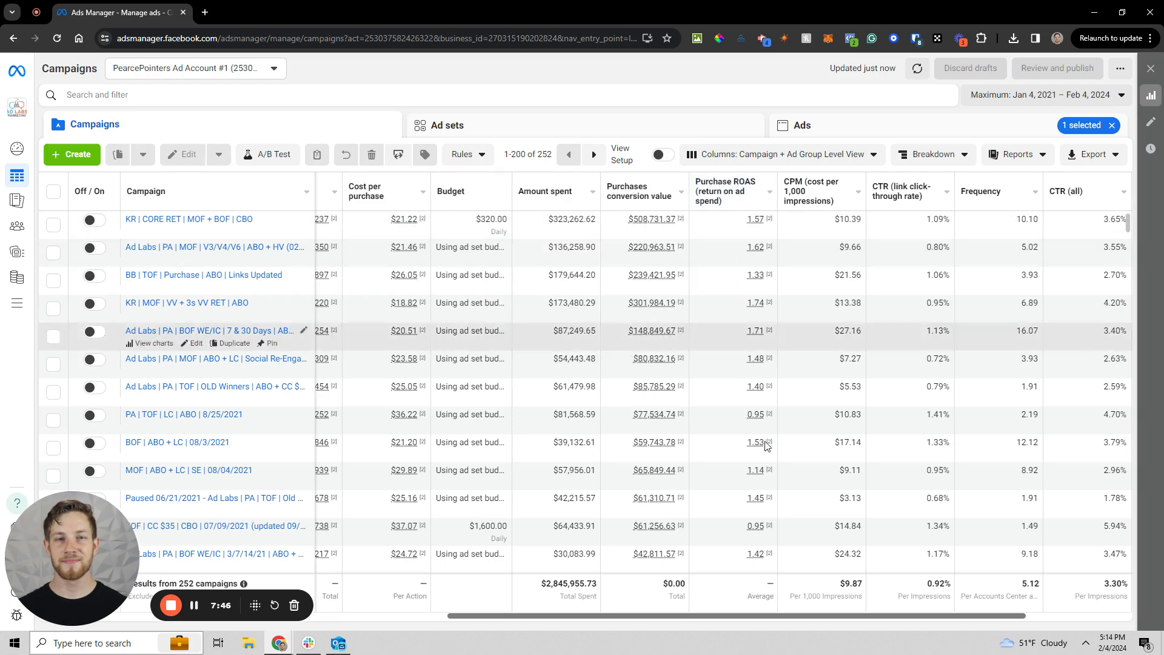
drag(816, 614, 934, 624)
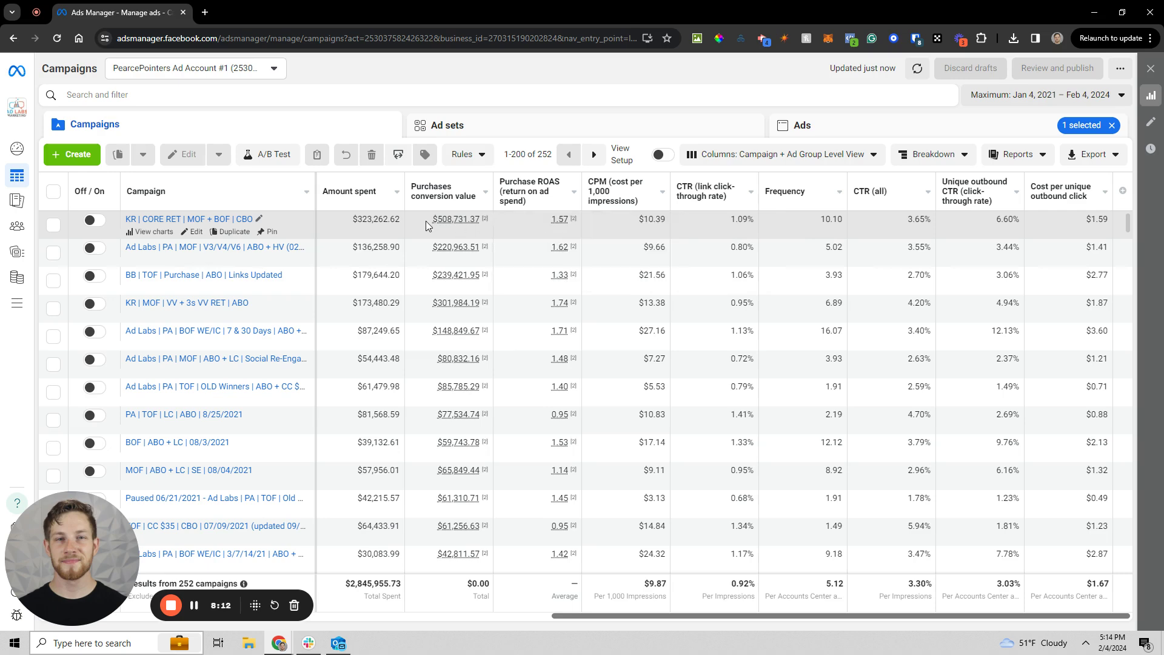
Step: Select the KR | CORE RET | MOF + BOF | CBO campaign and show only its ad sets
click(491, 224)
drag(493, 225, 526, 176)
click(526, 175)
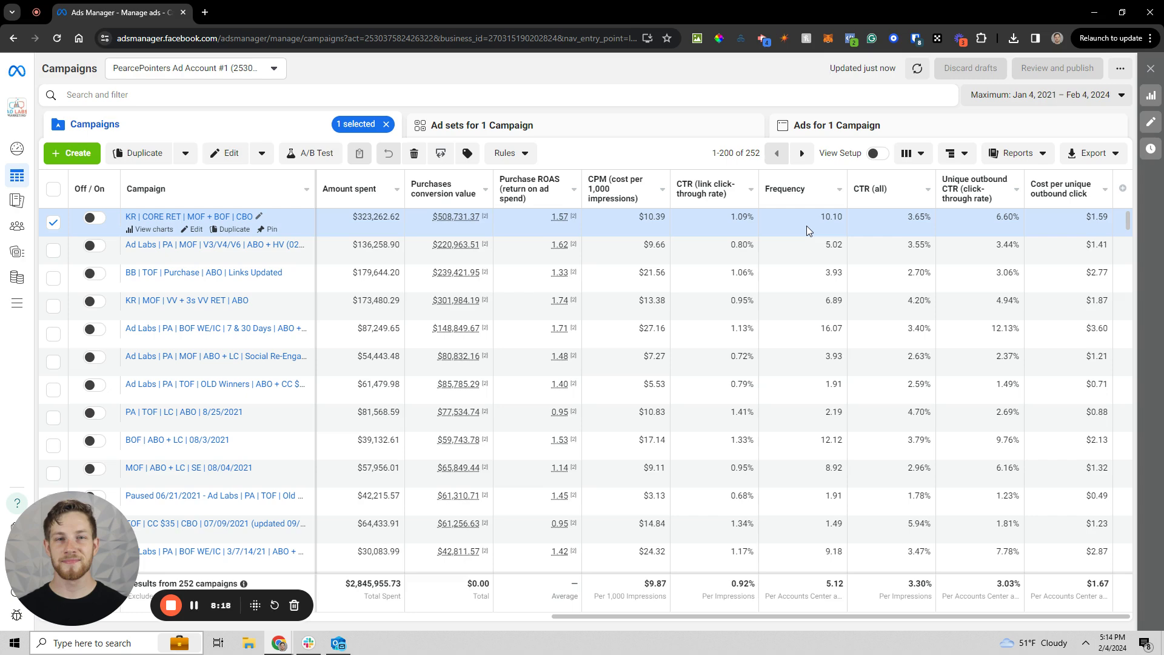
click(565, 124)
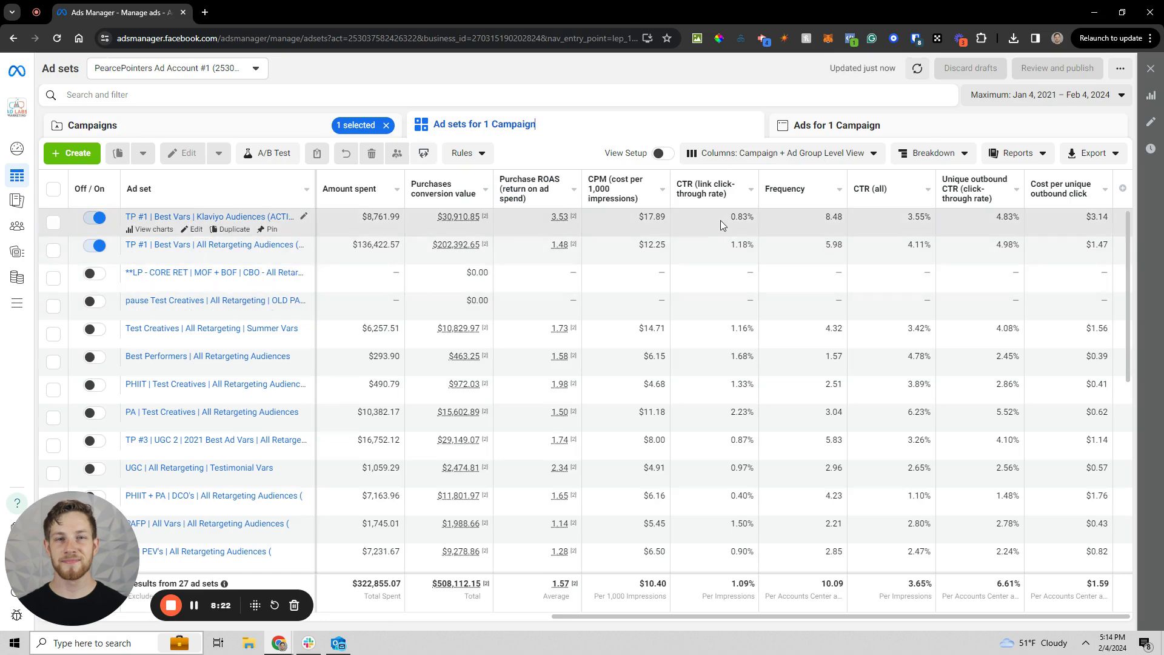
Step: Sort the campaign's ad sets by Frequency from highest to lowest
click(785, 188)
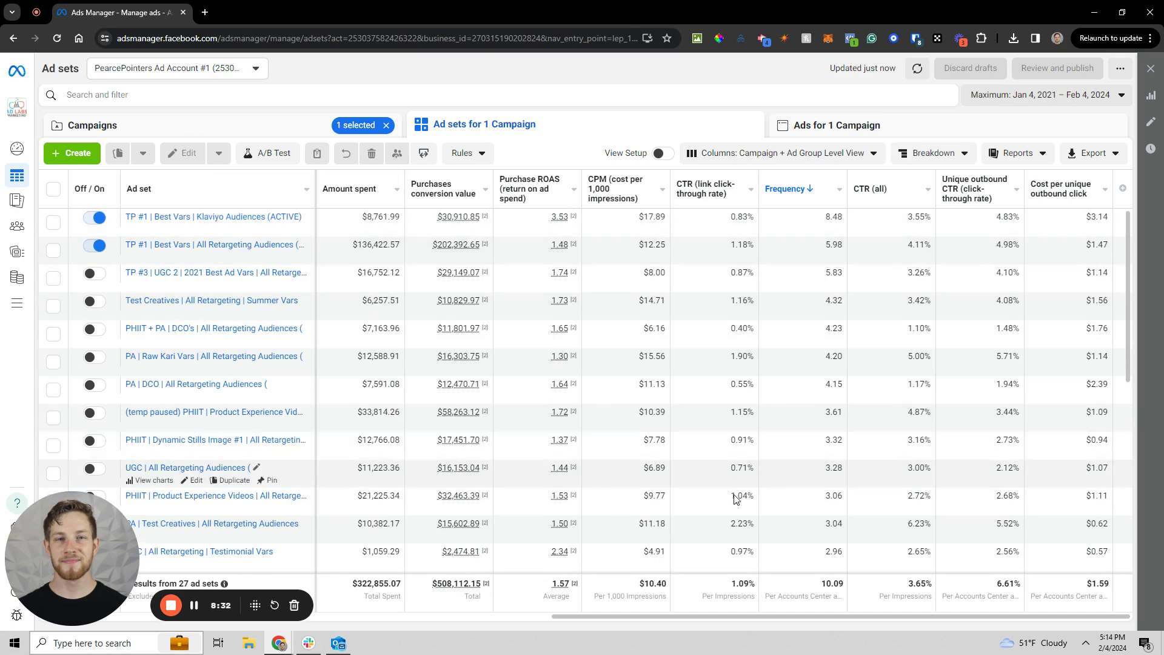
click(833, 136)
click(533, 124)
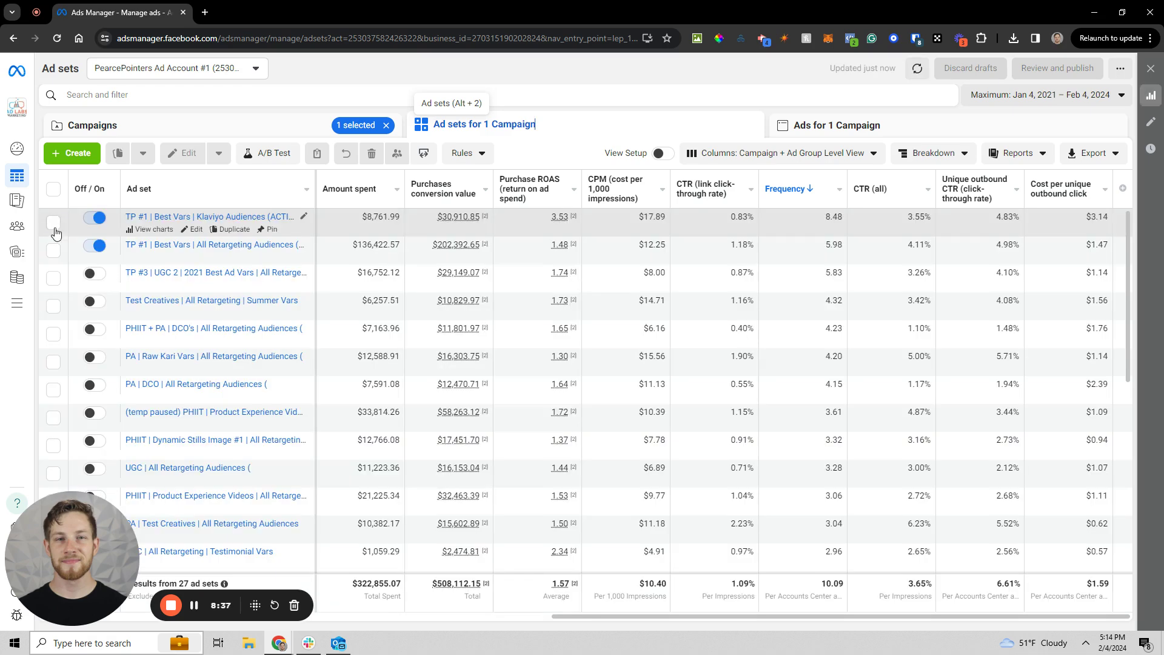
Step: Show the ads of the two active TP #1 Best Vars ad sets and sort them by Purchase ROAS from highest to lowest
click(54, 227)
click(54, 250)
click(791, 122)
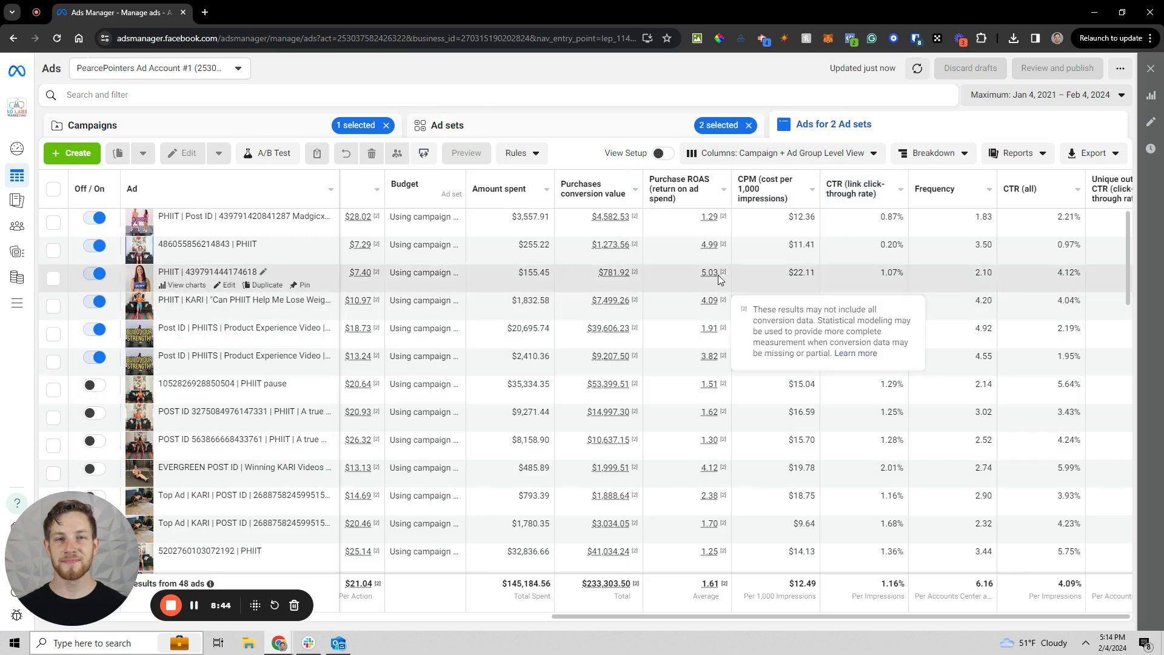
click(724, 189)
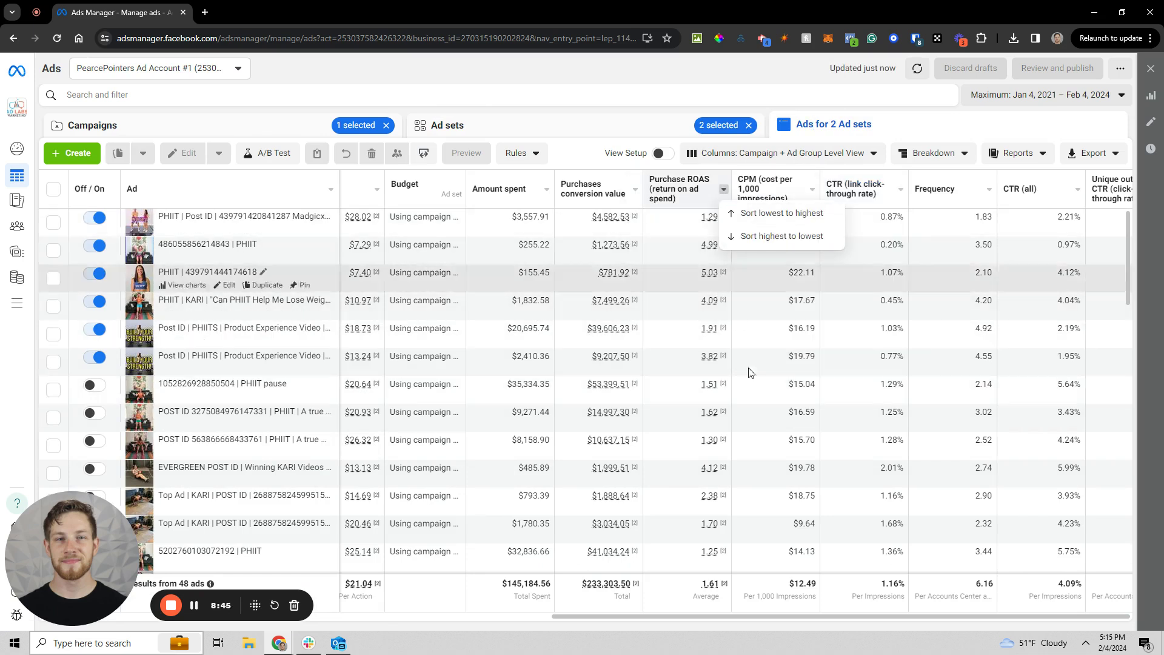
click(752, 236)
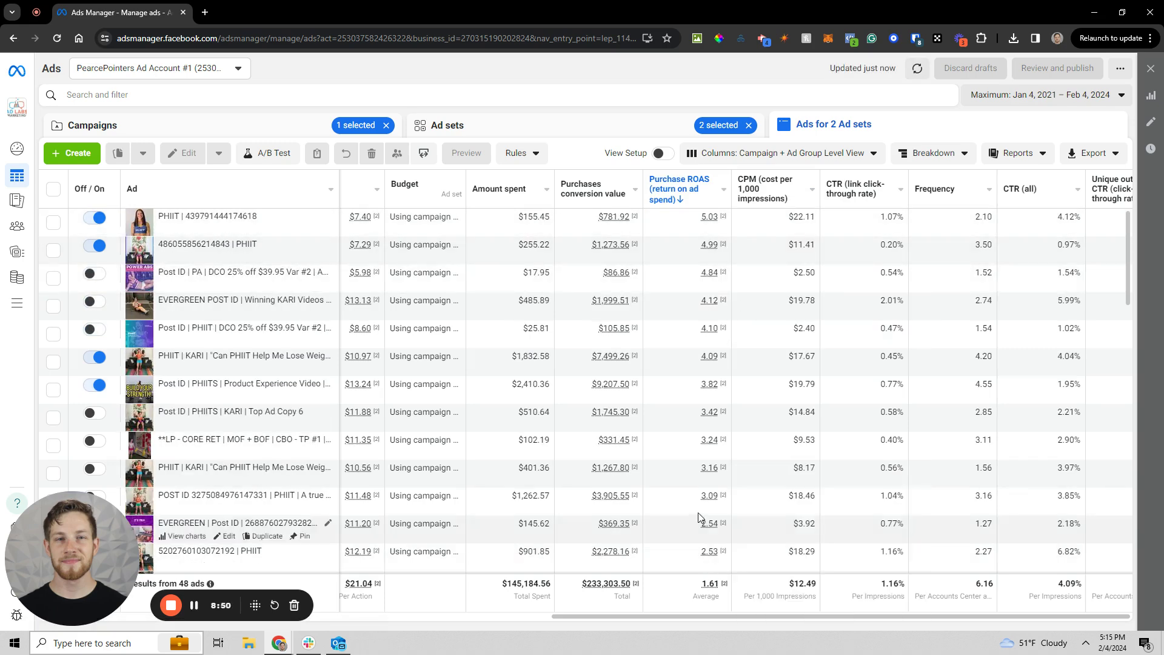
Step: Look over the available column presets for the ads and keep Campaign + Ad Group Level View
click(779, 155)
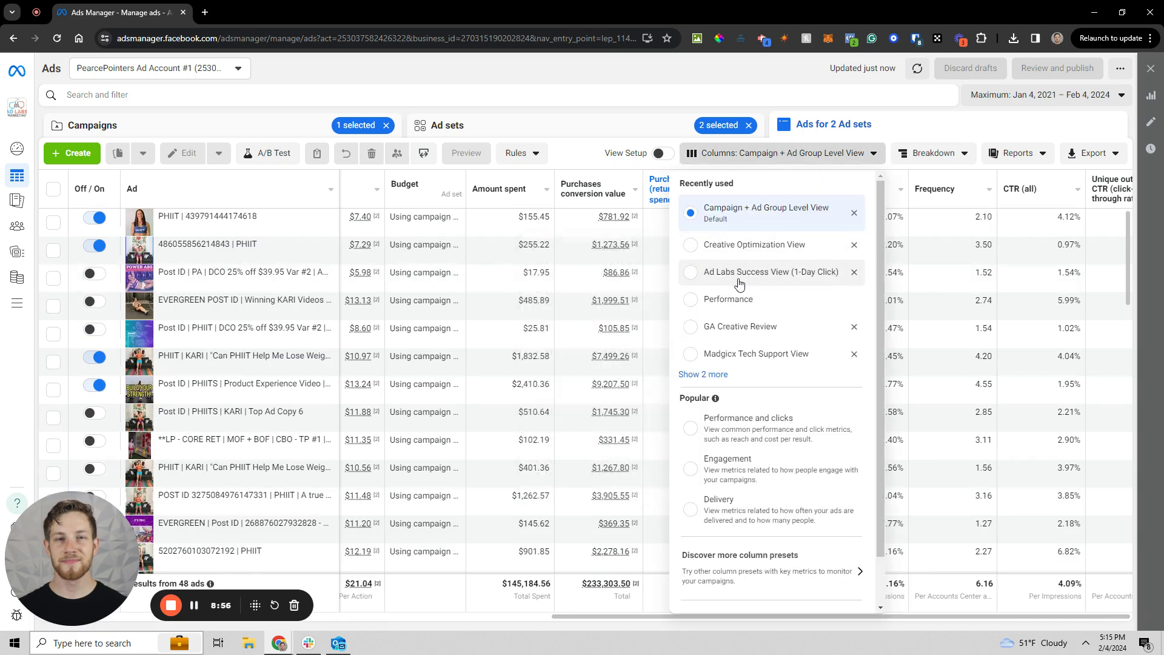
mouse_move(739, 283)
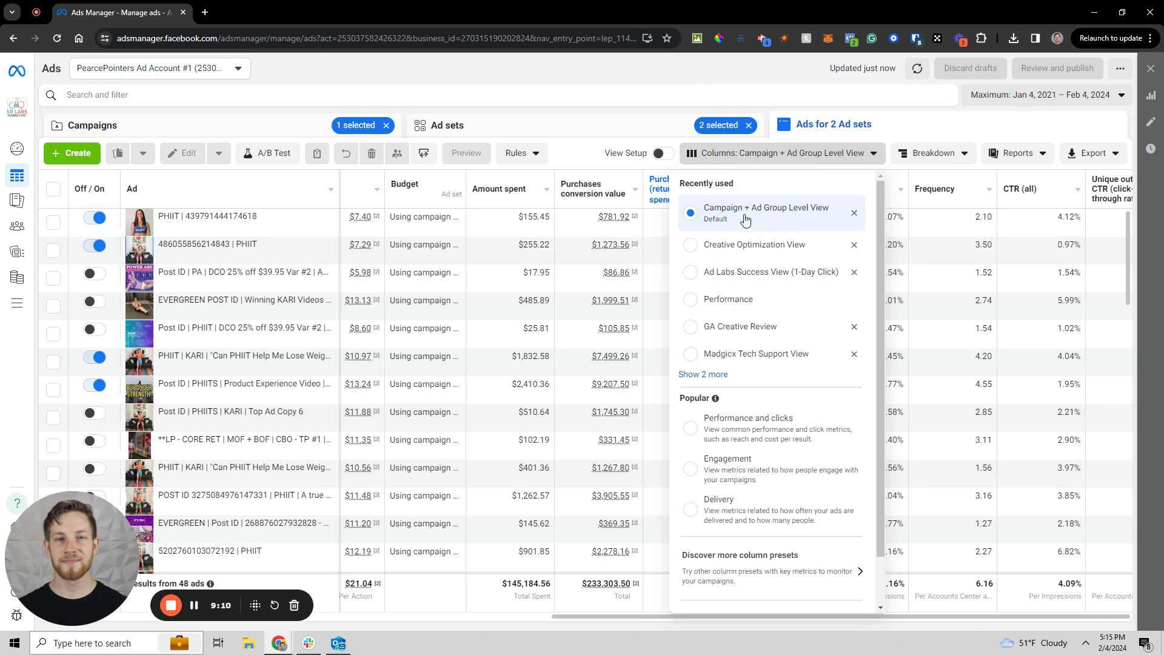
mouse_move(745, 220)
click(660, 55)
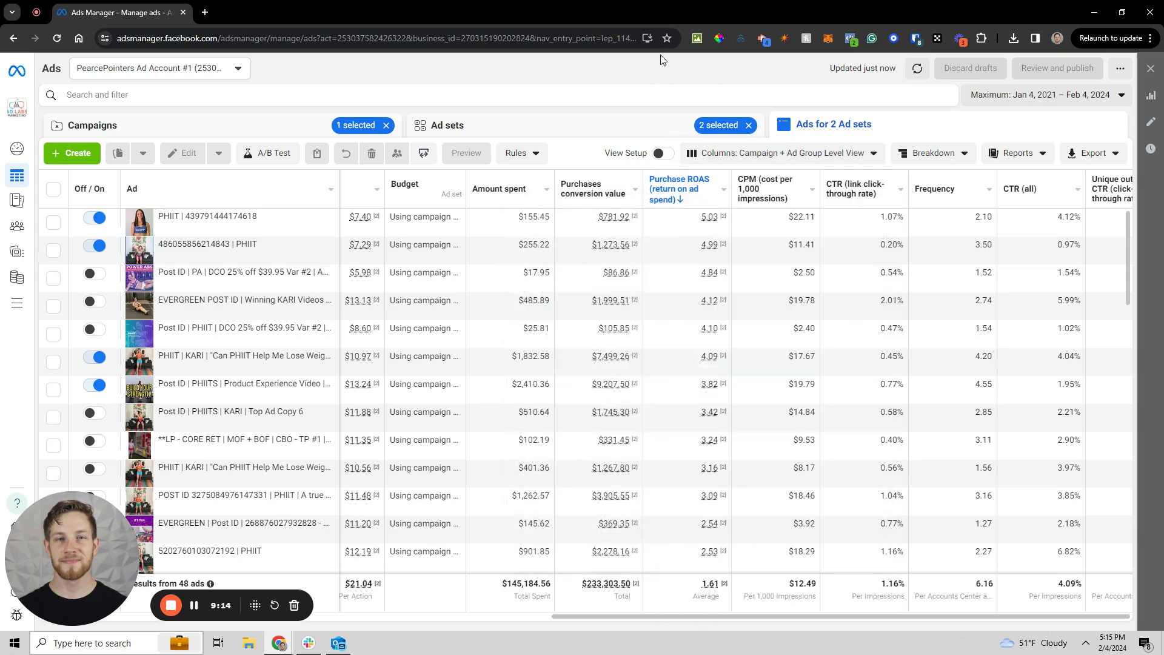